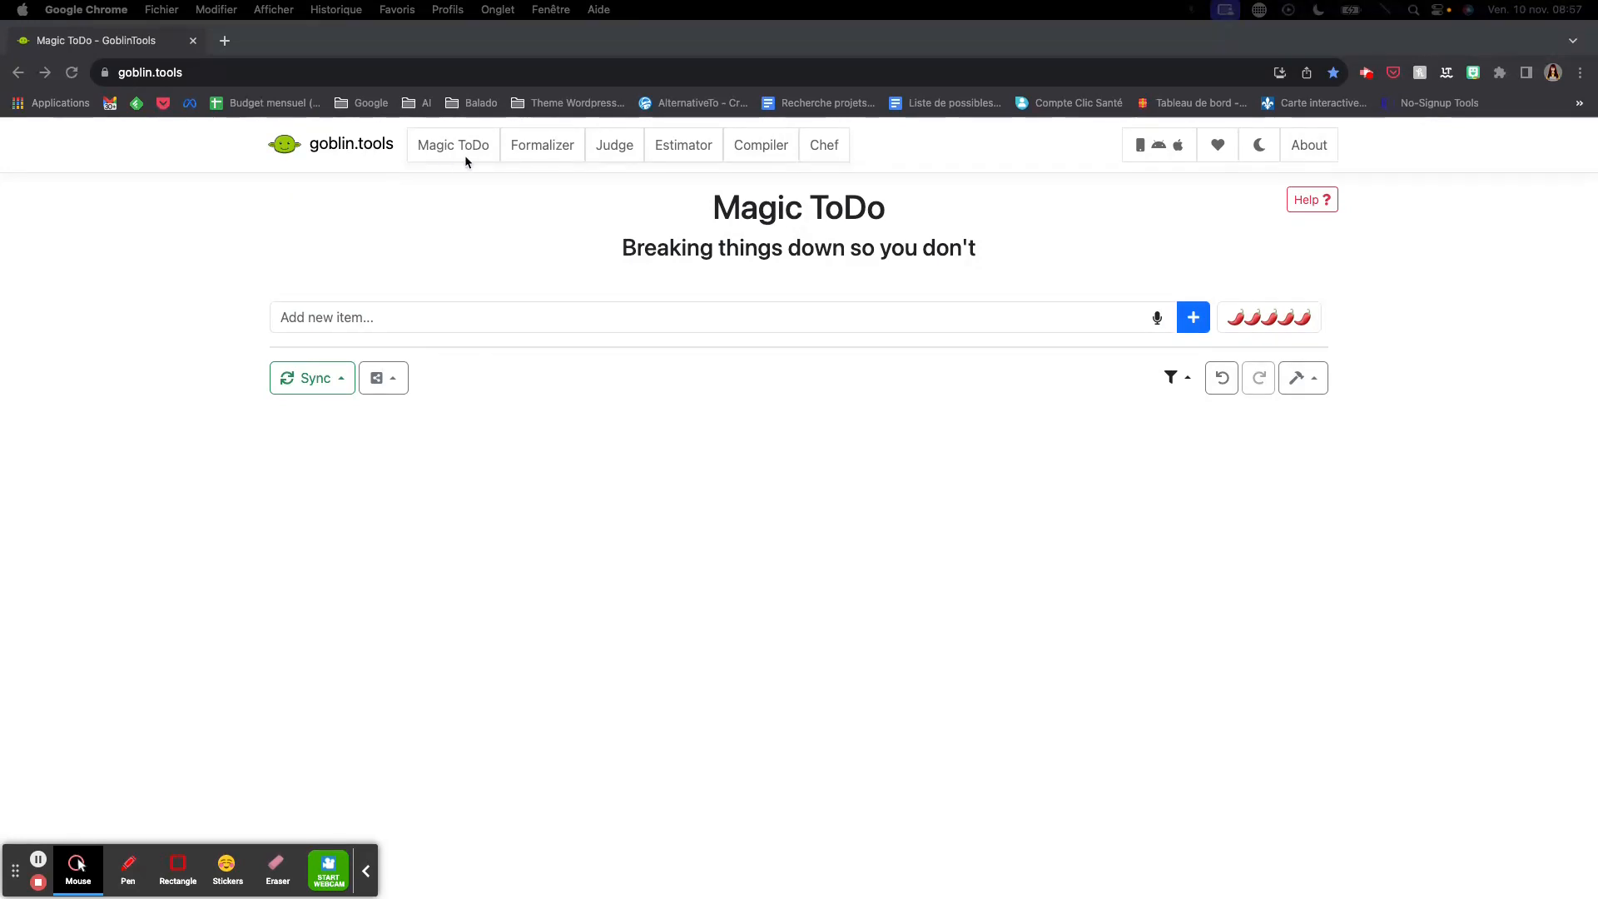
Add the to-do item "Refaire mon site web" with the spiciness level set to three peppers
click(366, 318)
click(355, 316)
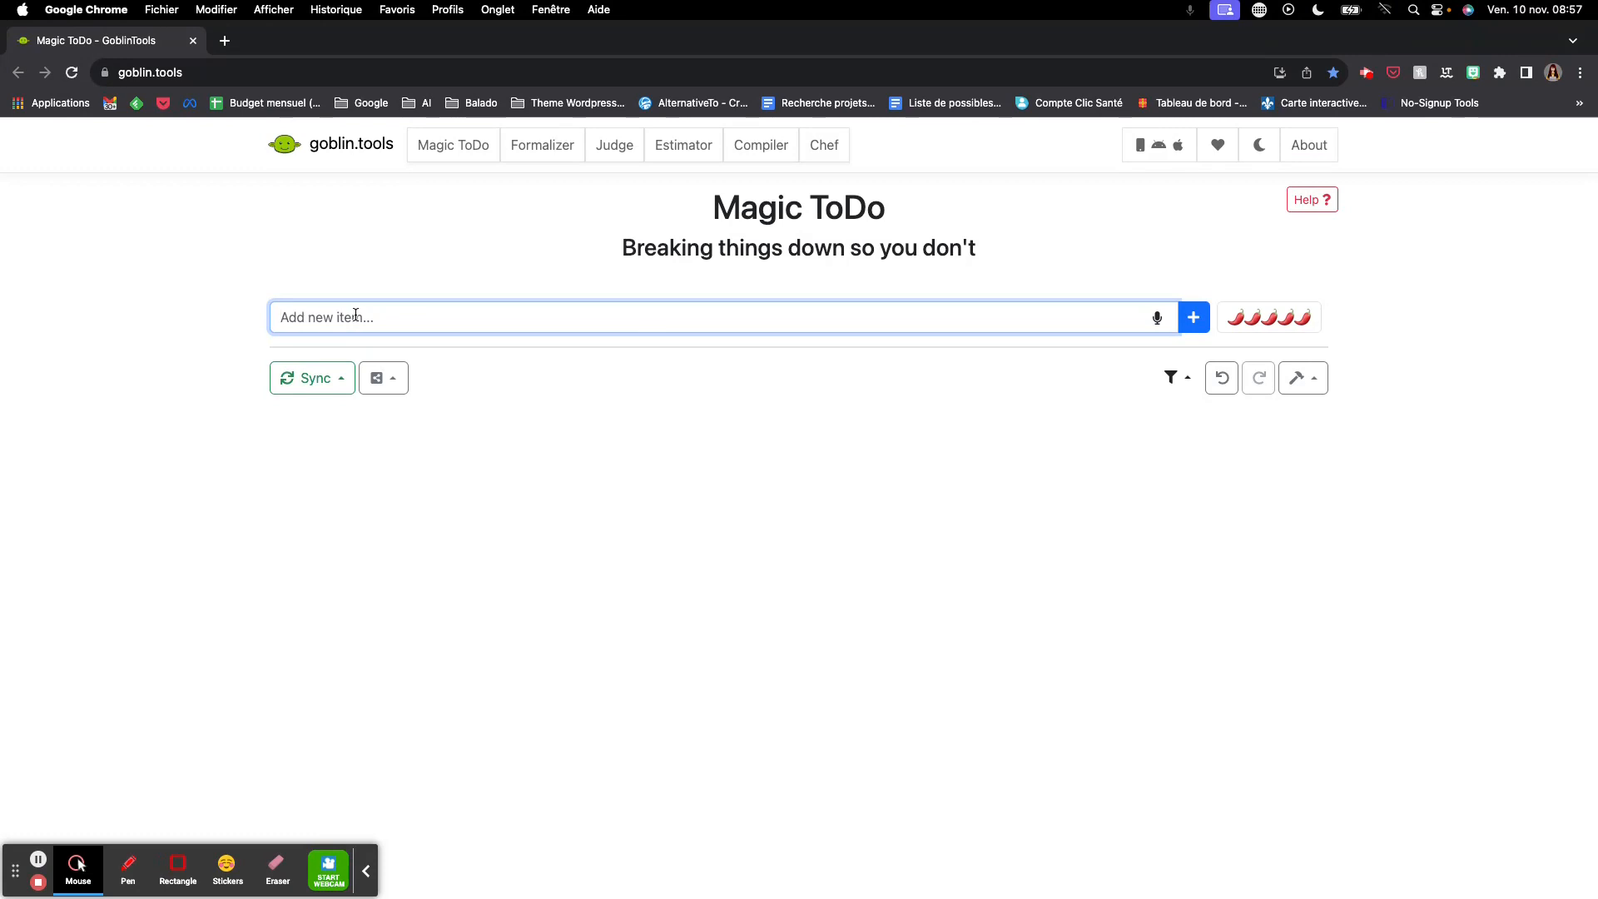
text(Refaire mon site we)
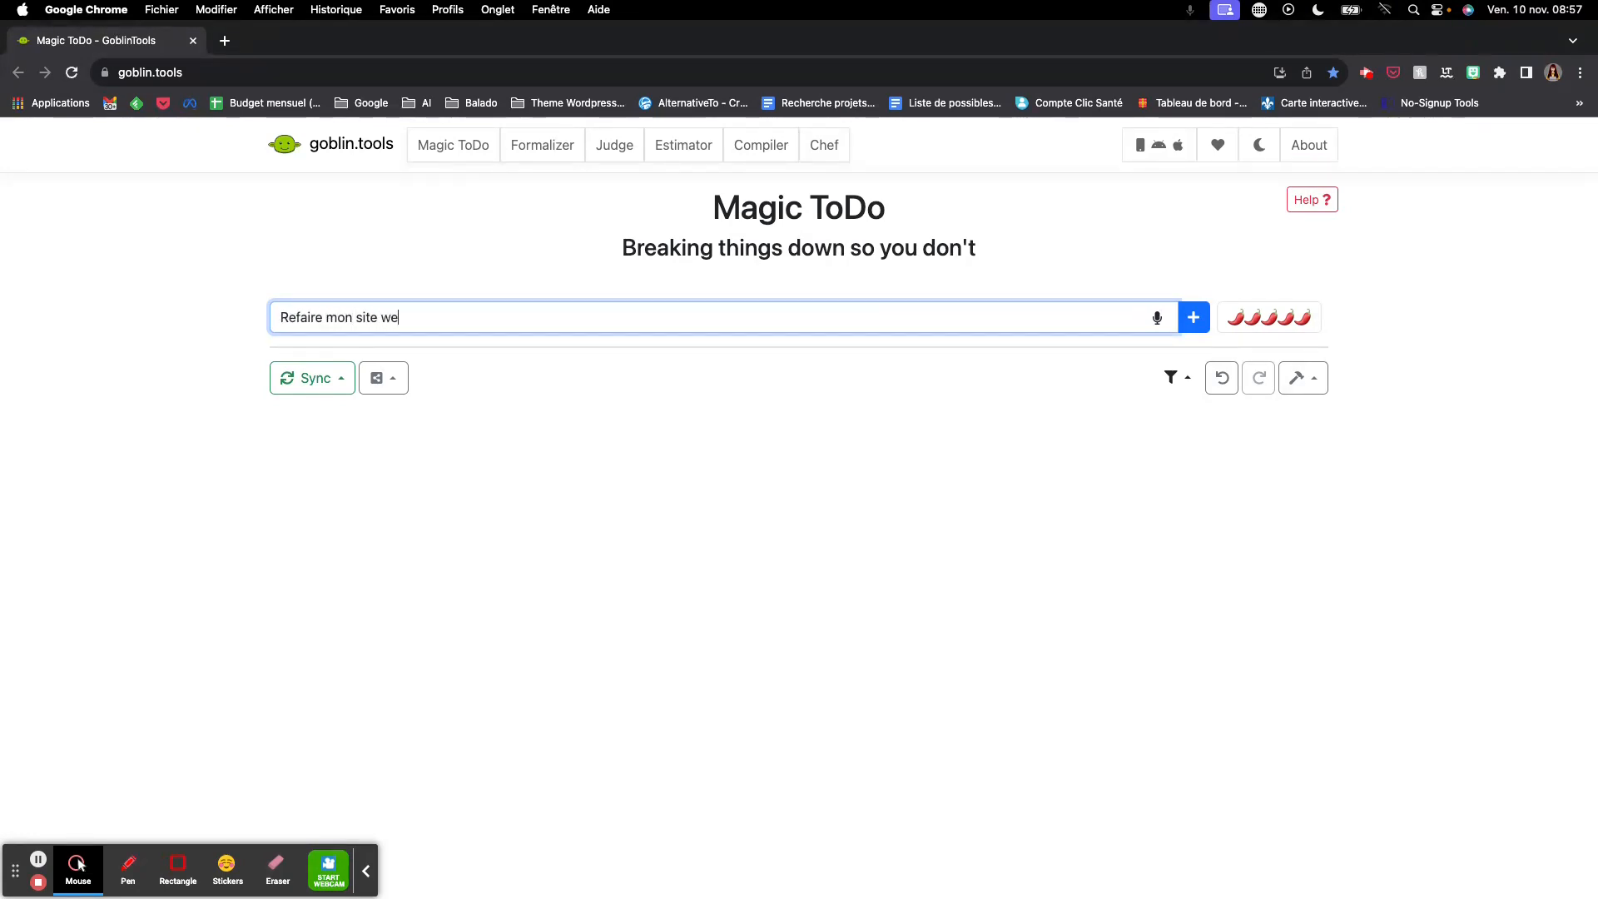
text(b)
click(1276, 327)
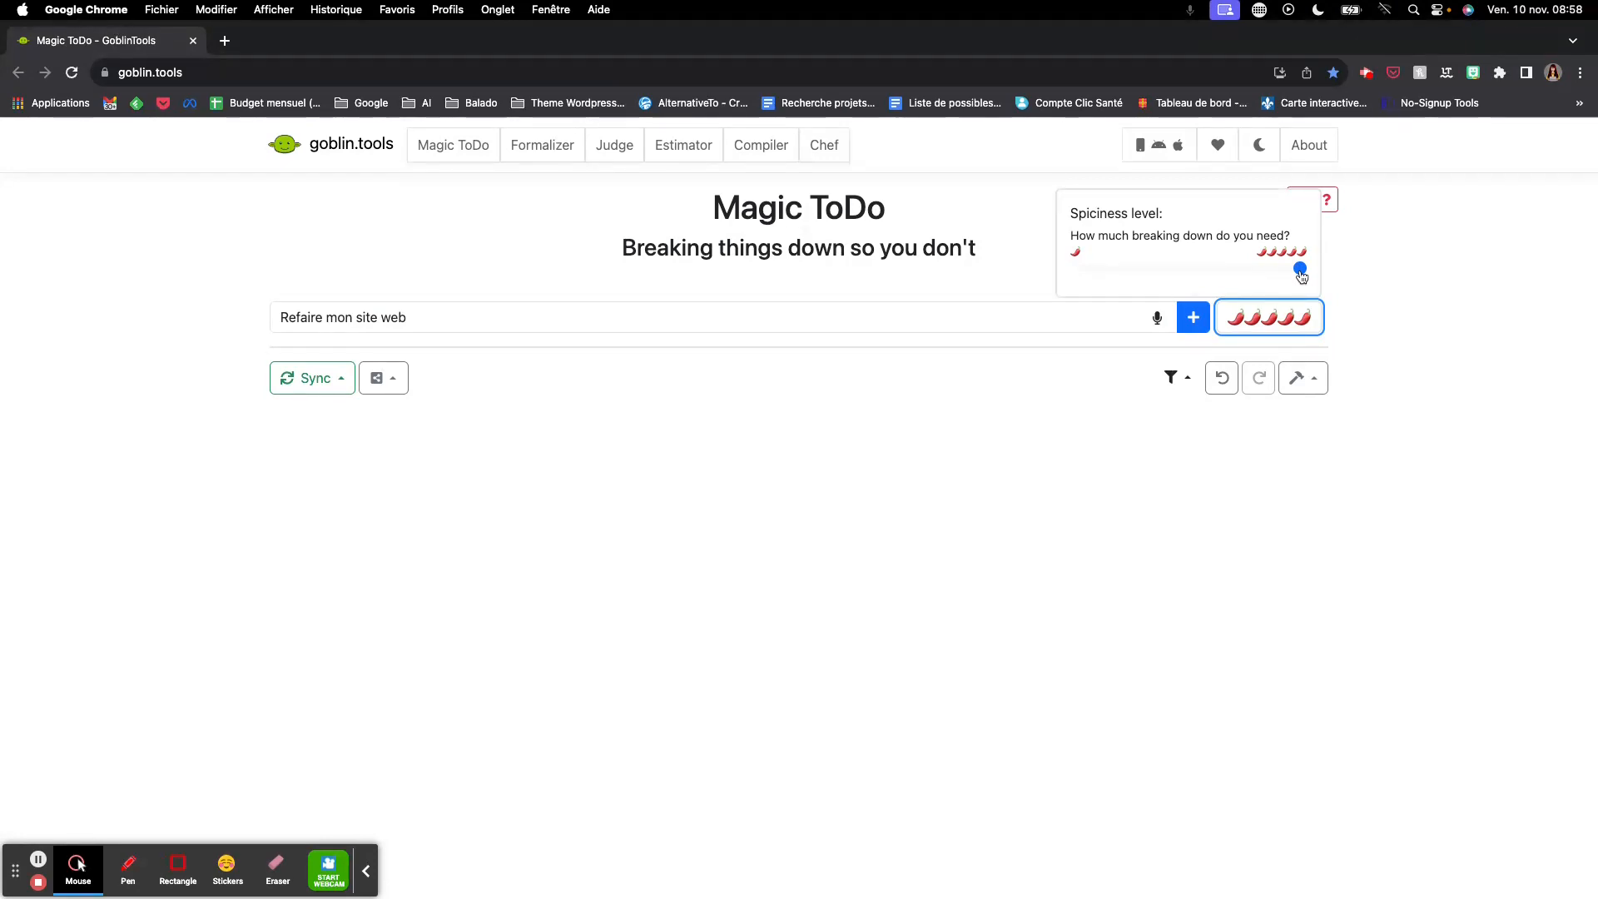
drag(1300, 270, 1170, 271)
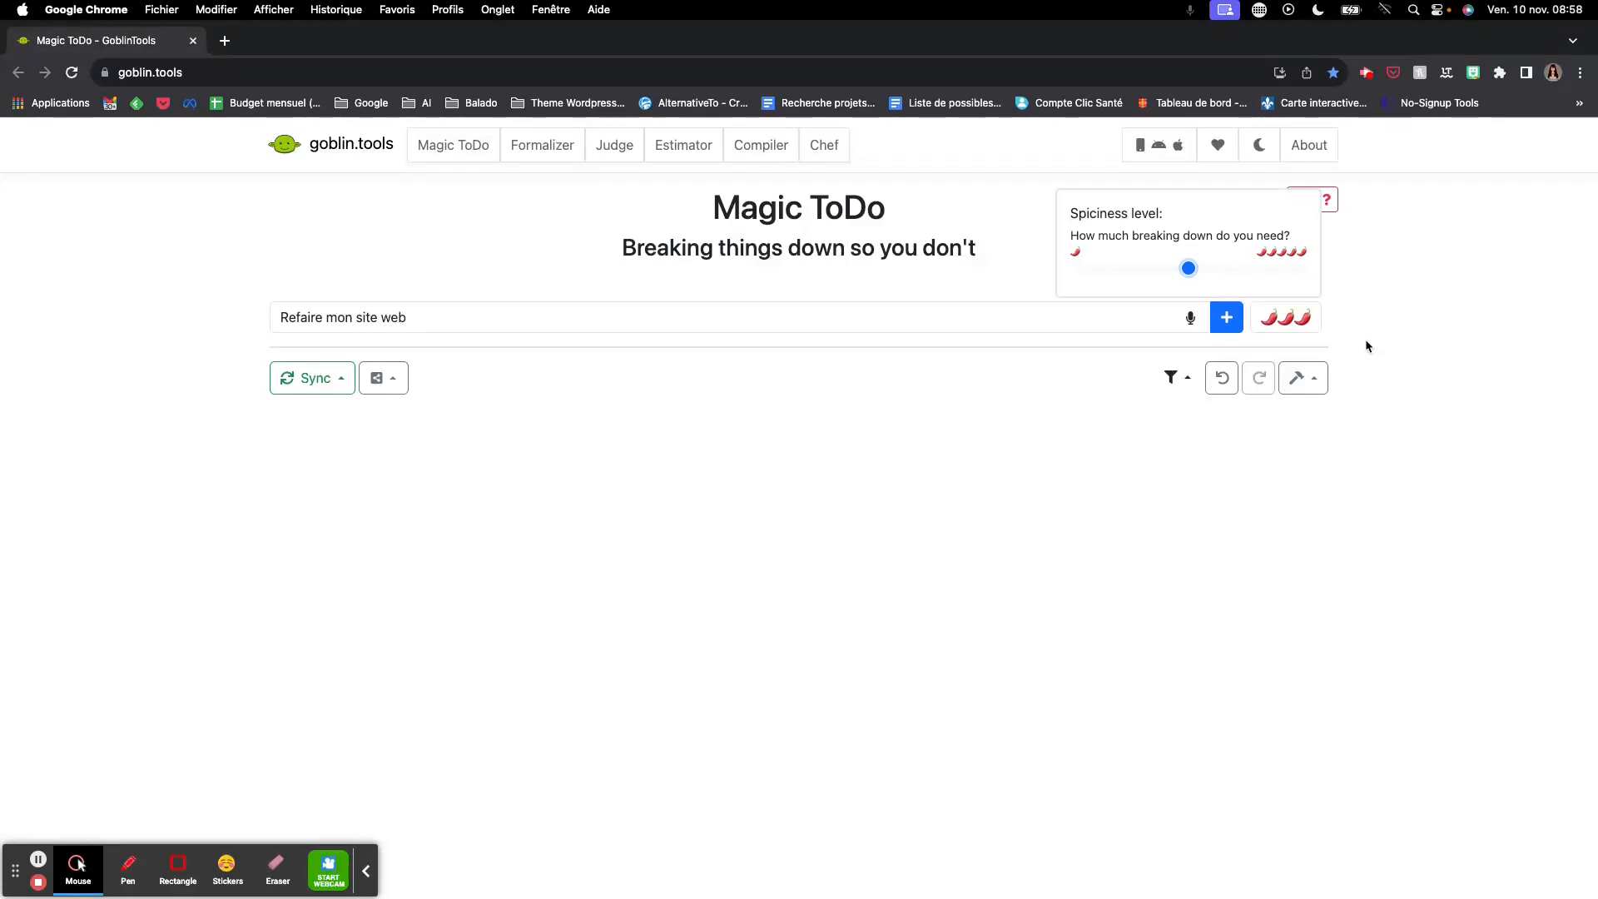
click(1110, 321)
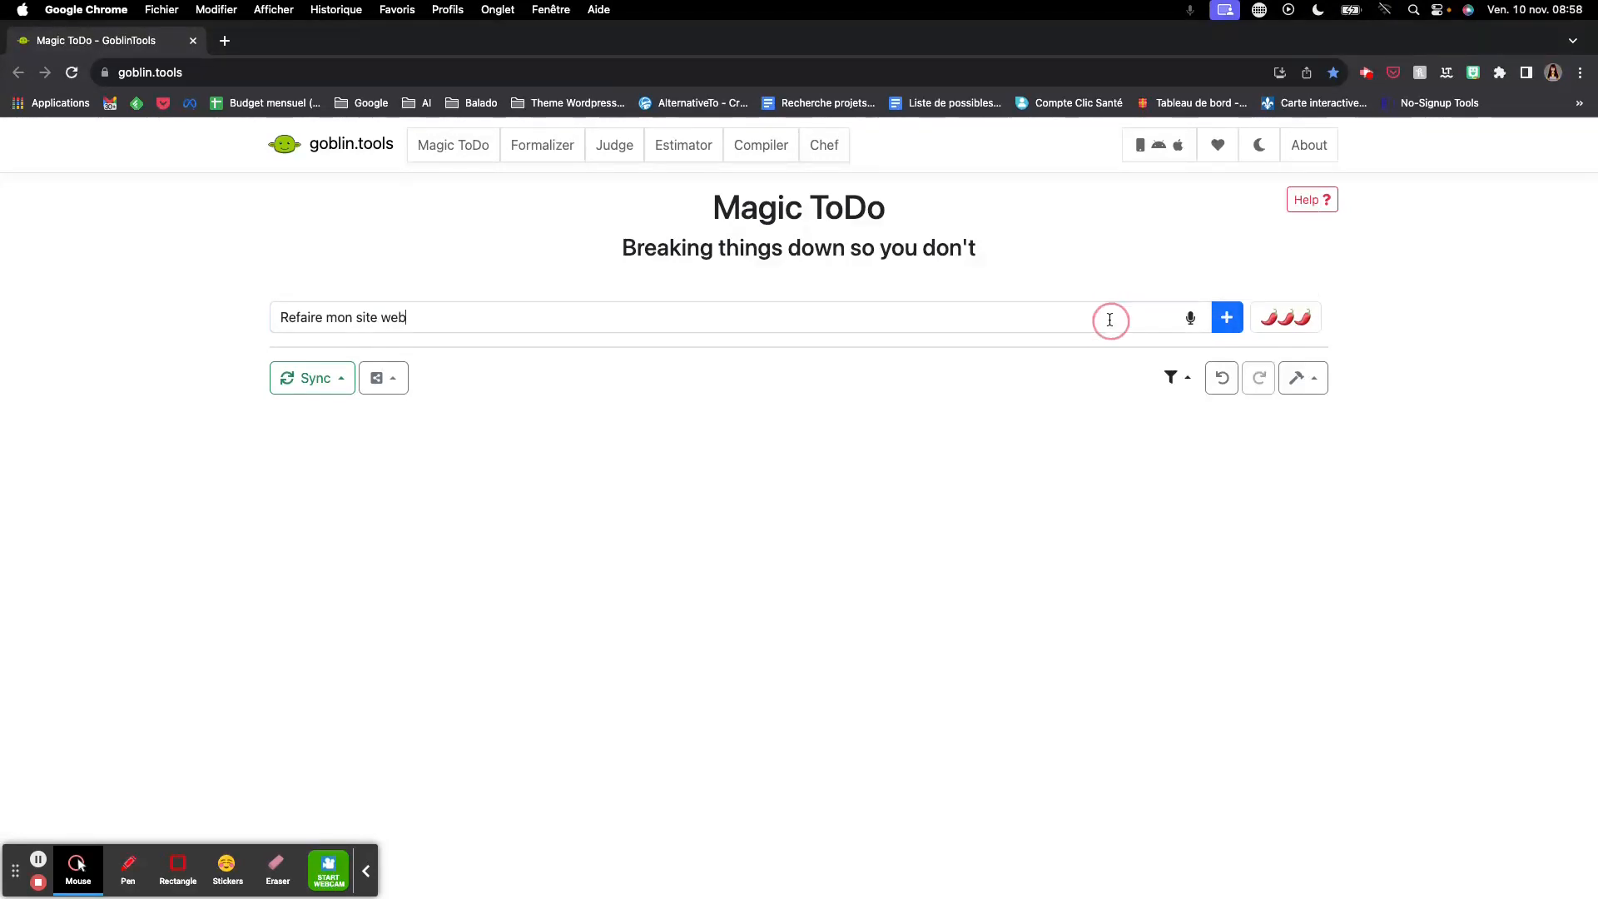
key(Return)
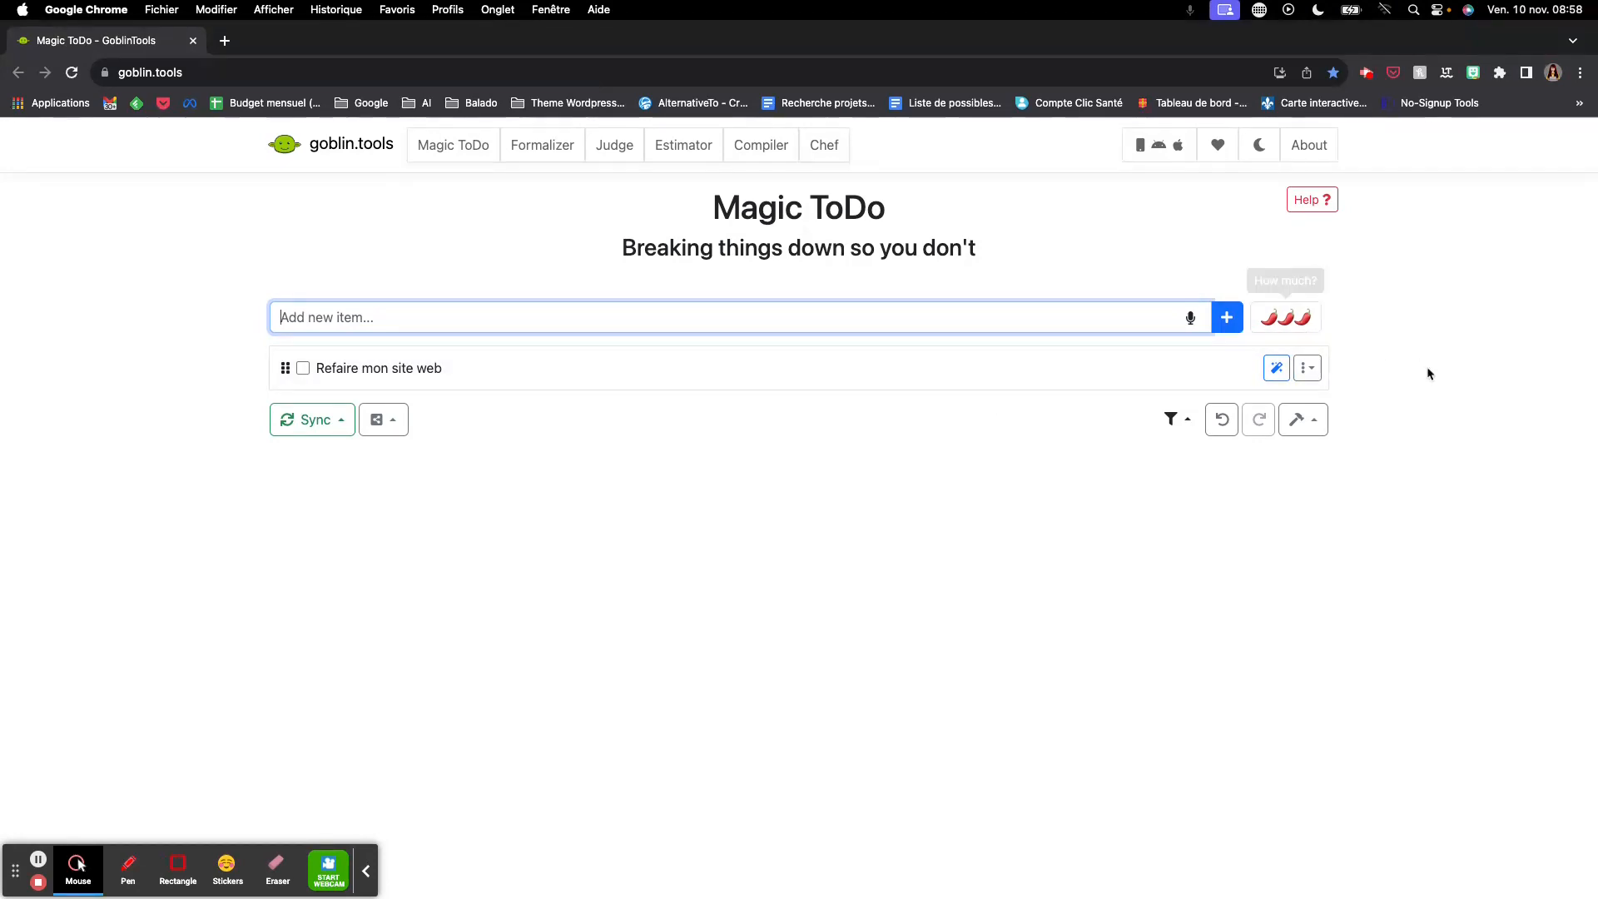
Break down the "Refaire mon site web" item into subtasks
click(1313, 373)
click(1282, 376)
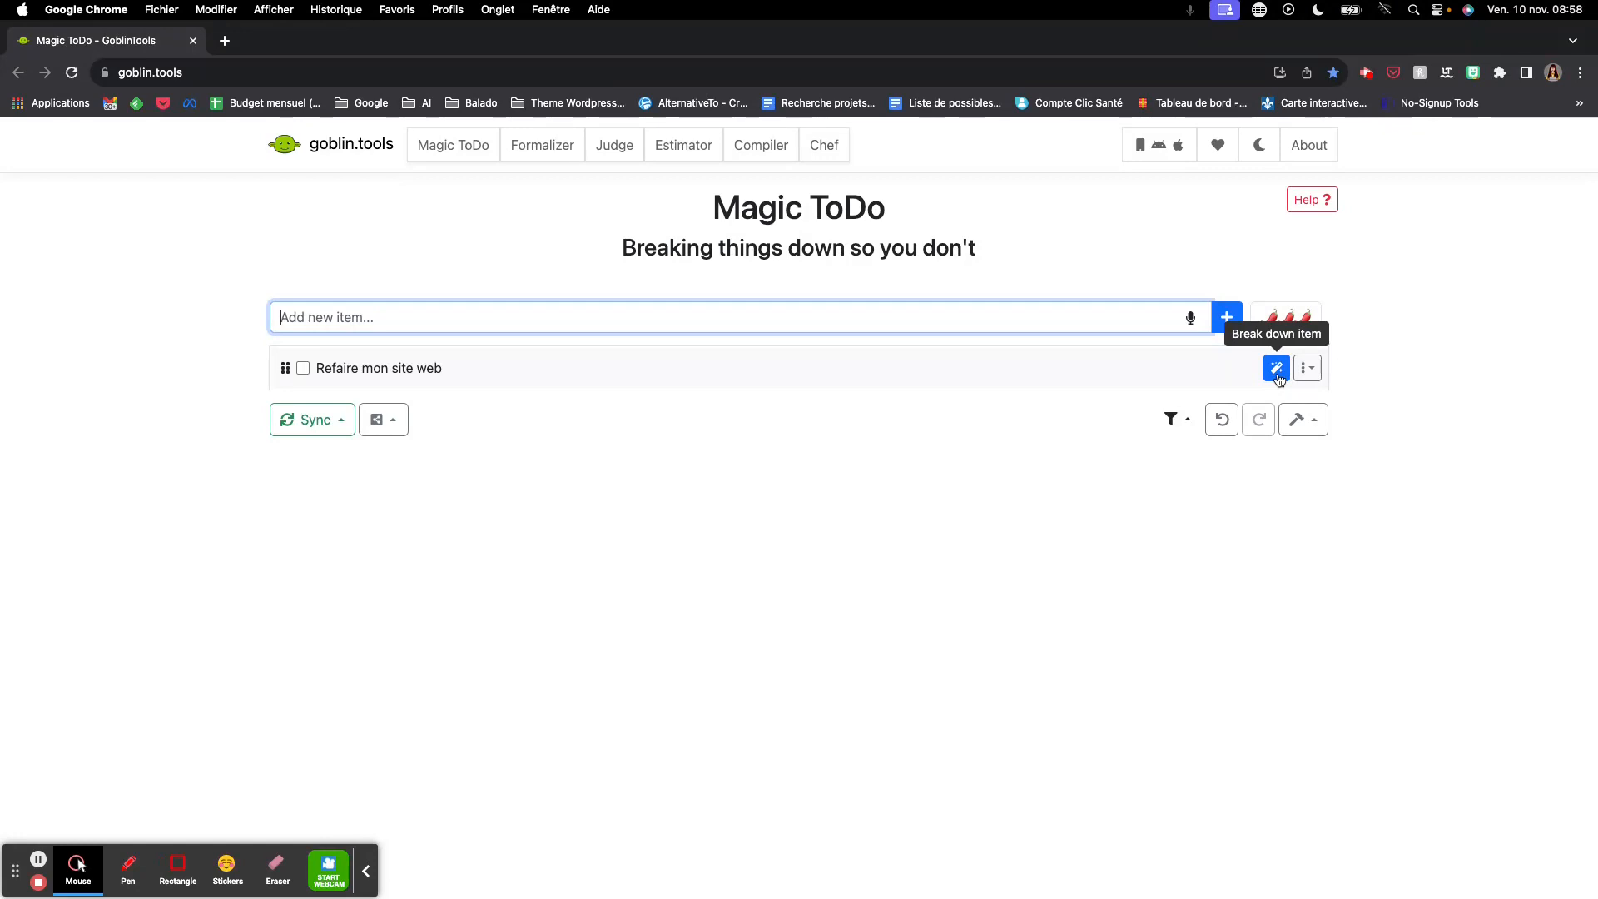
click(1277, 369)
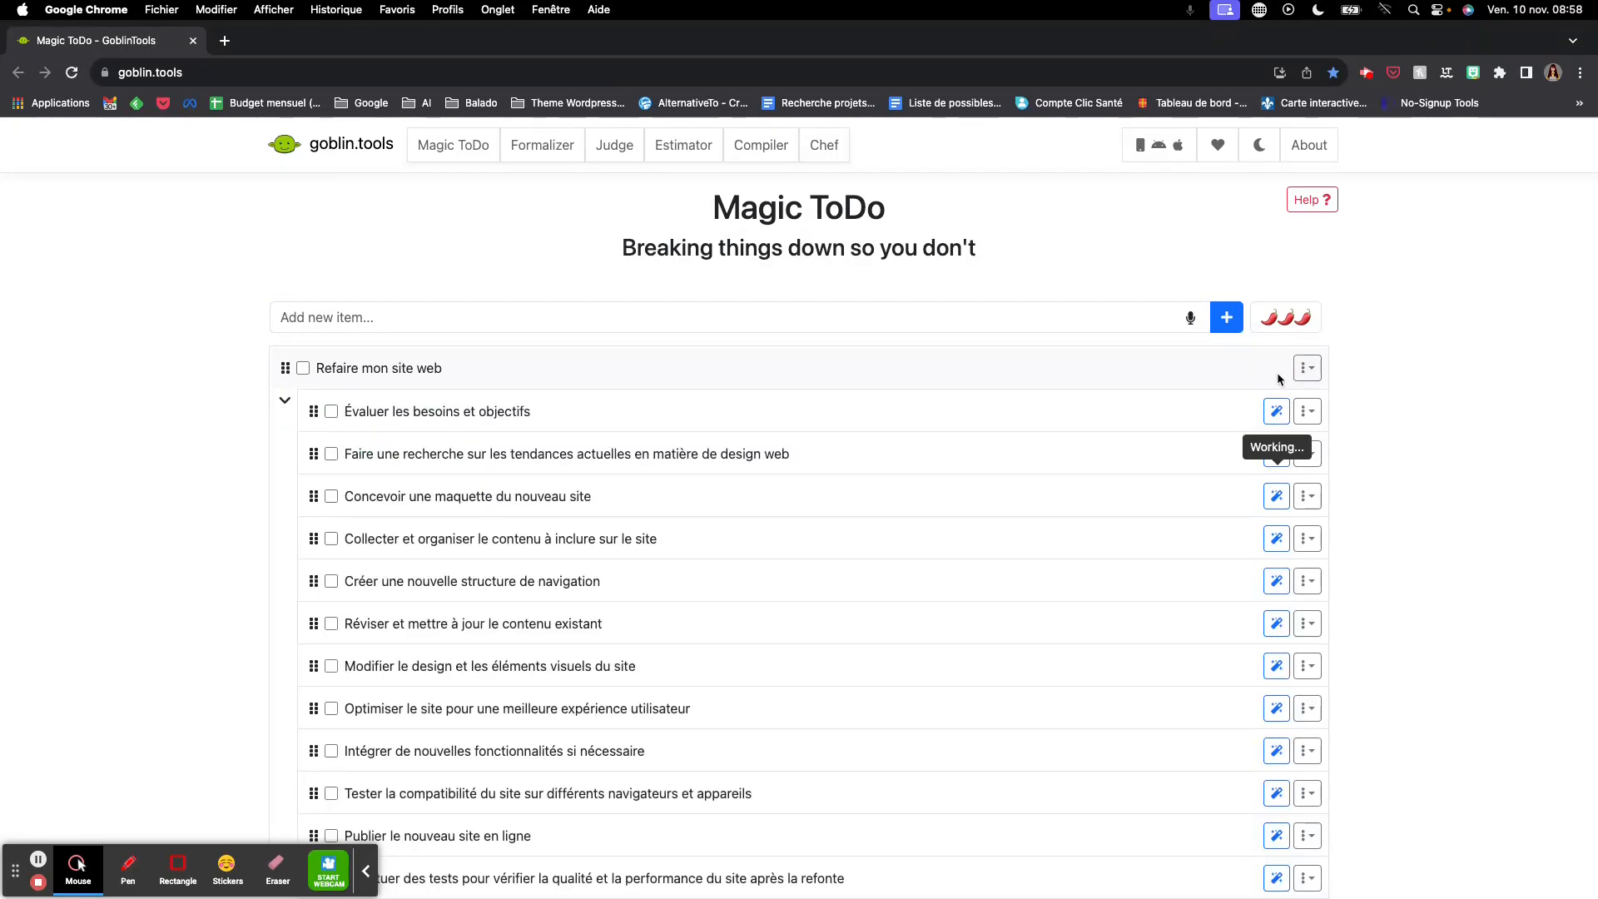
Review the generated subtasks and examine the save, print and export options for the list
scroll(1082, 623, down, 3)
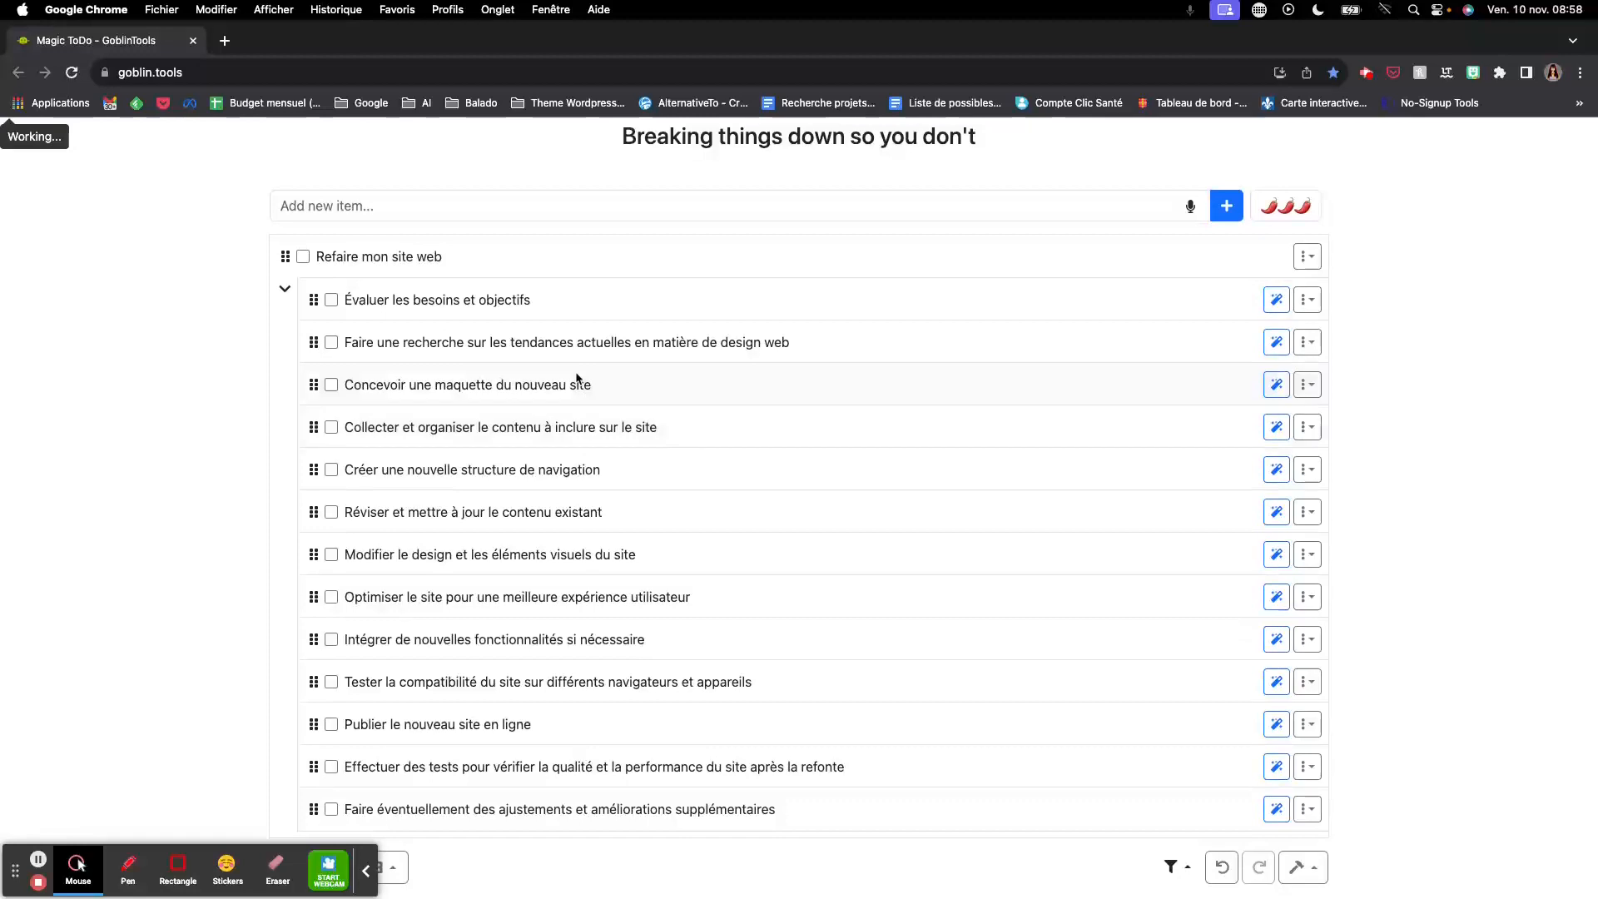
scroll(1246, 563, up, 3)
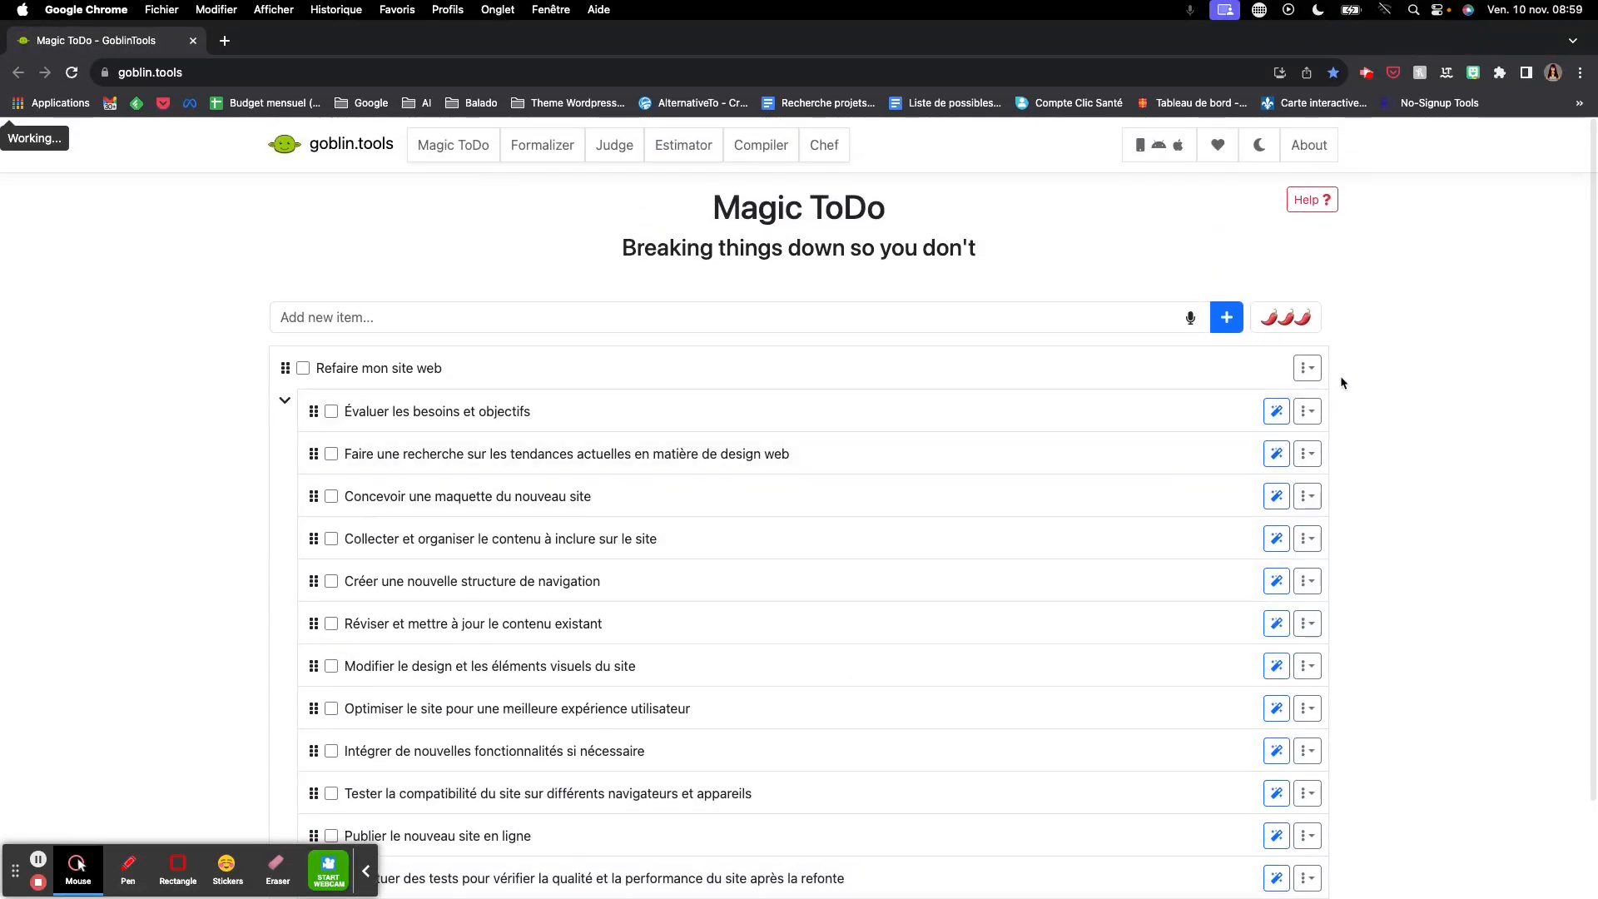
scroll(921, 564, down, 3)
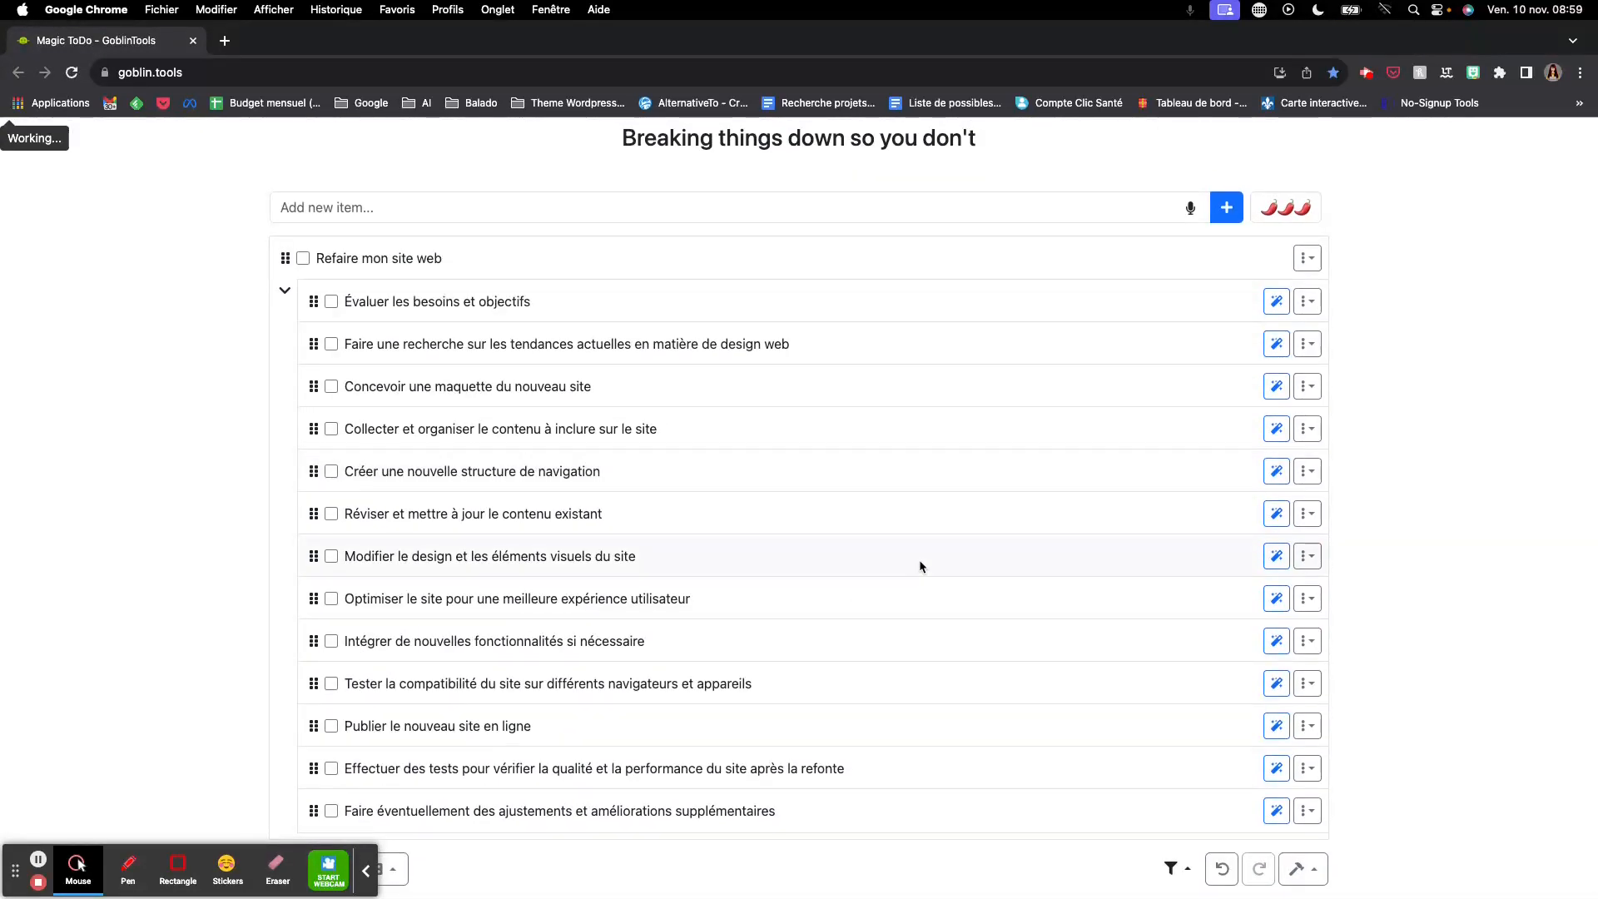
scroll(920, 566, up, 2)
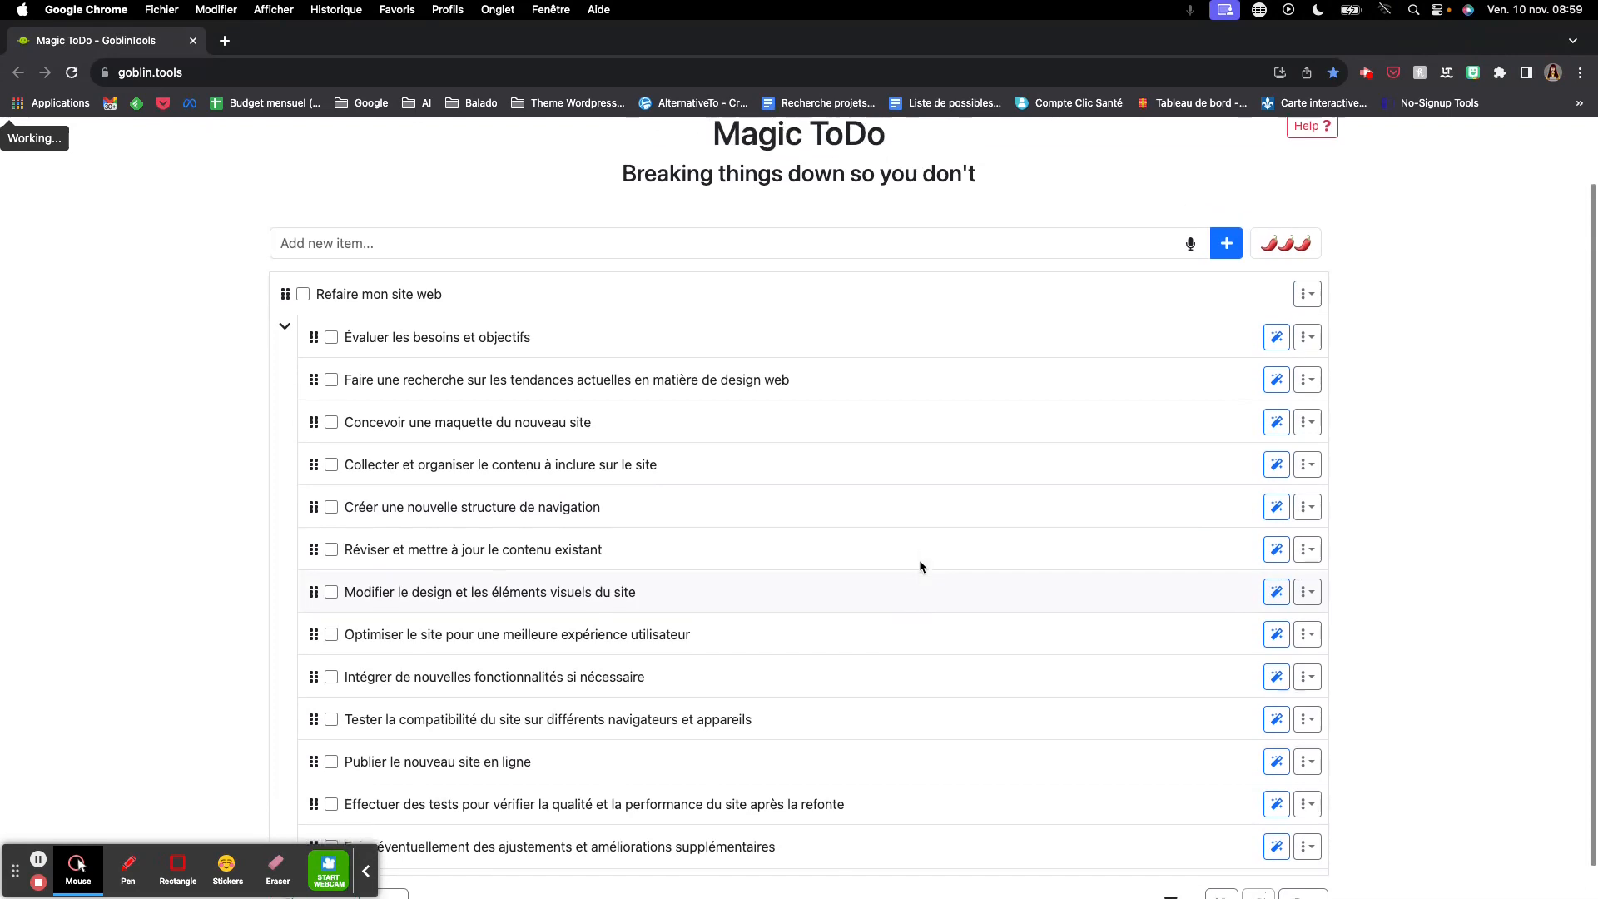
scroll(921, 566, down, 2)
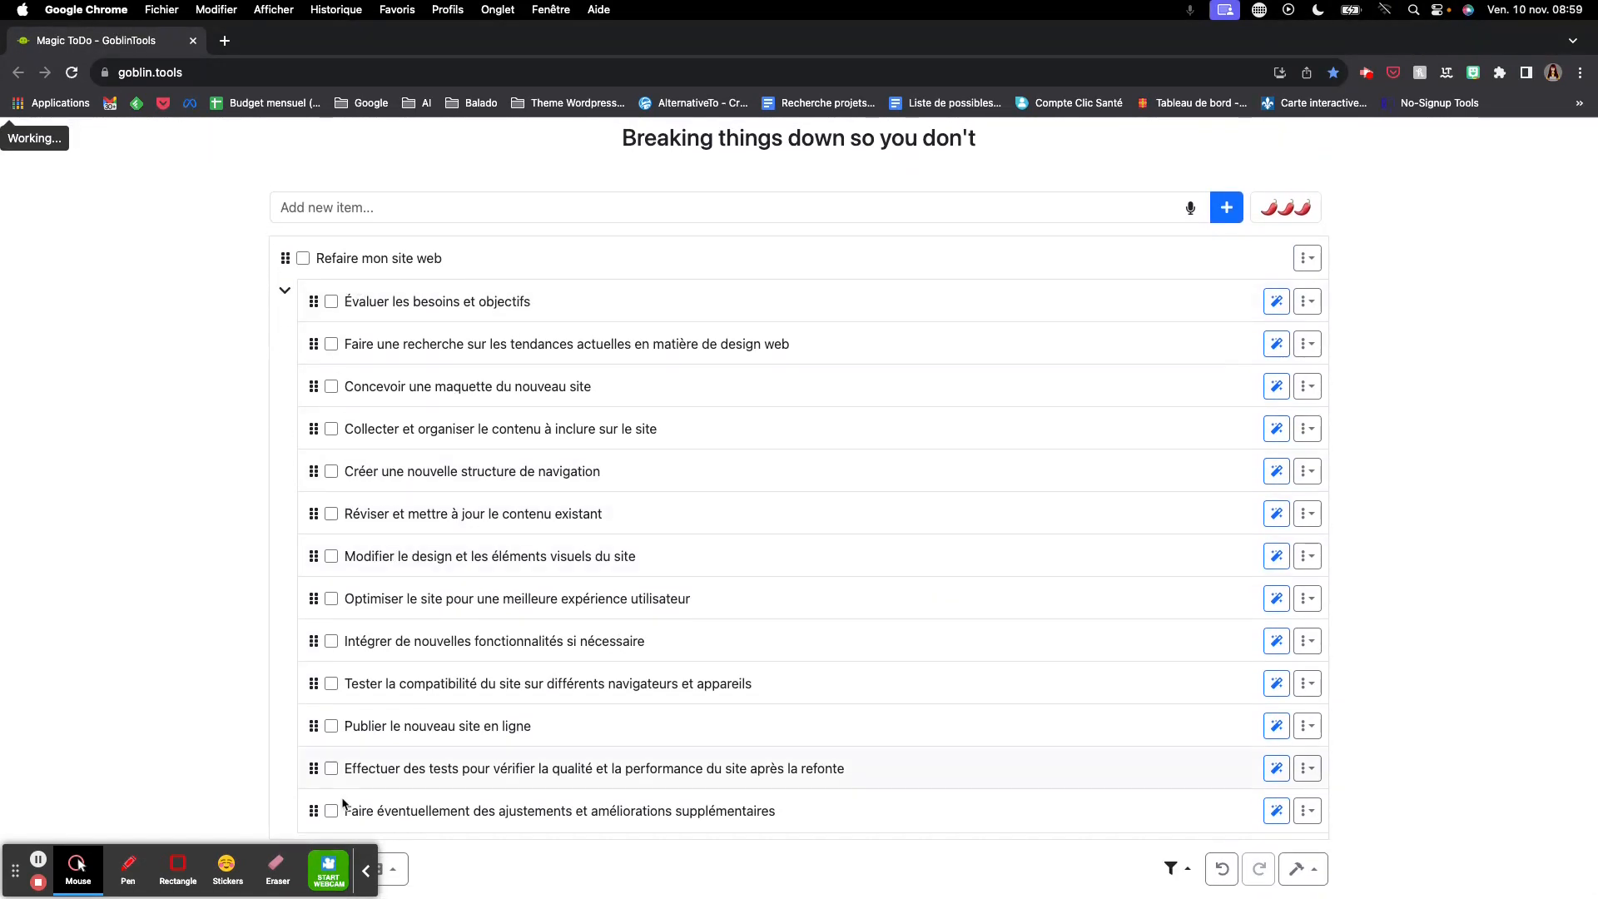
click(367, 874)
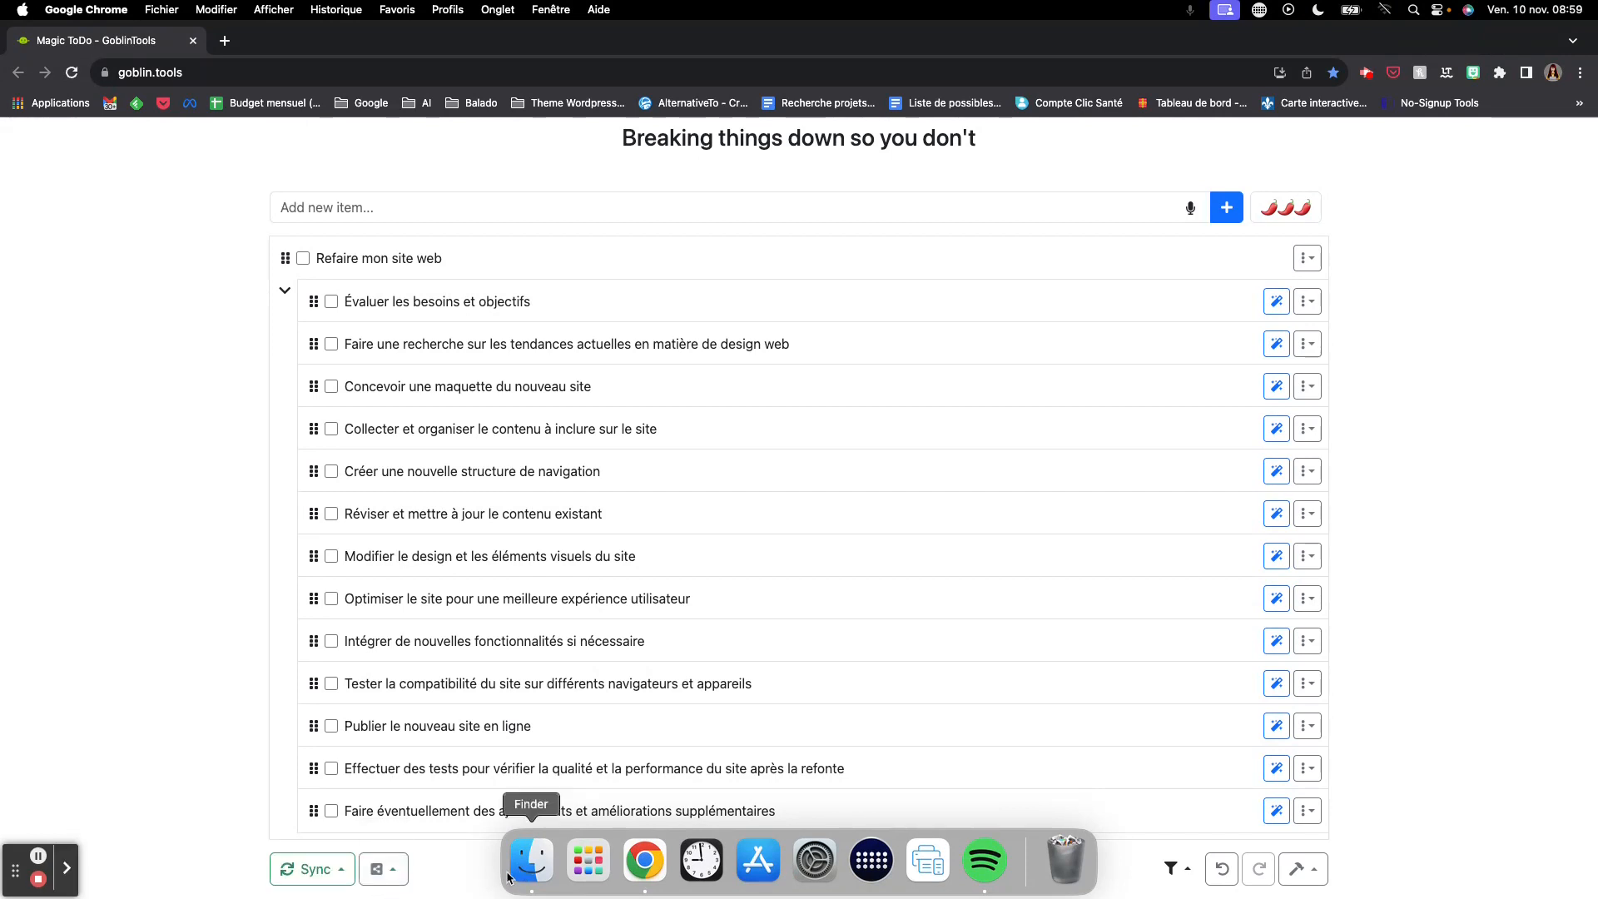
click(393, 871)
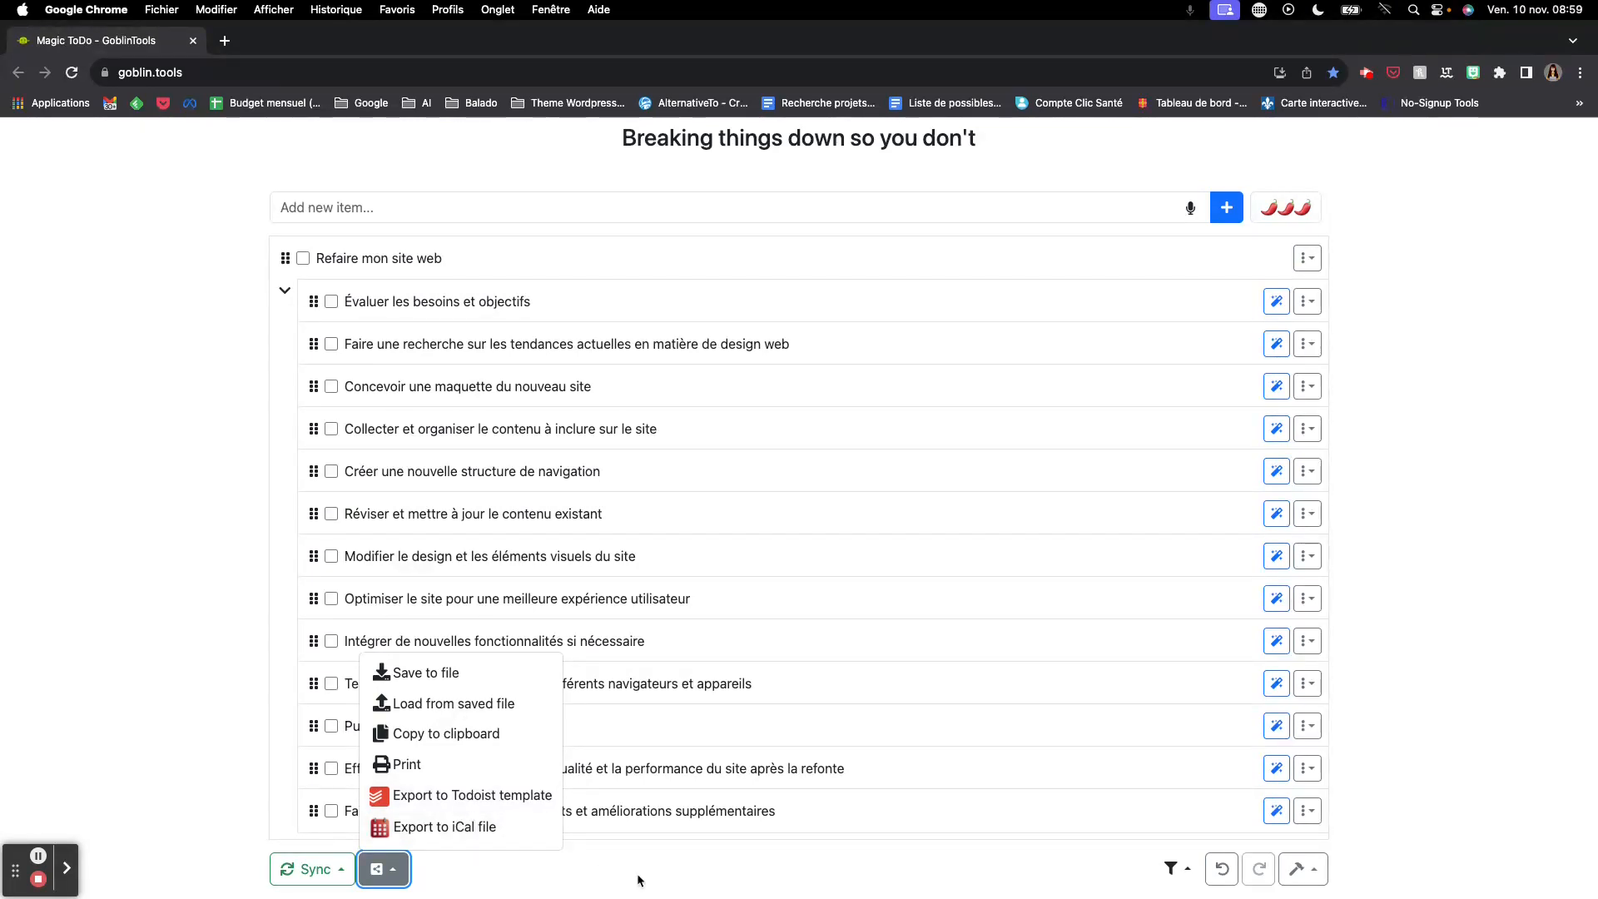
click(1443, 563)
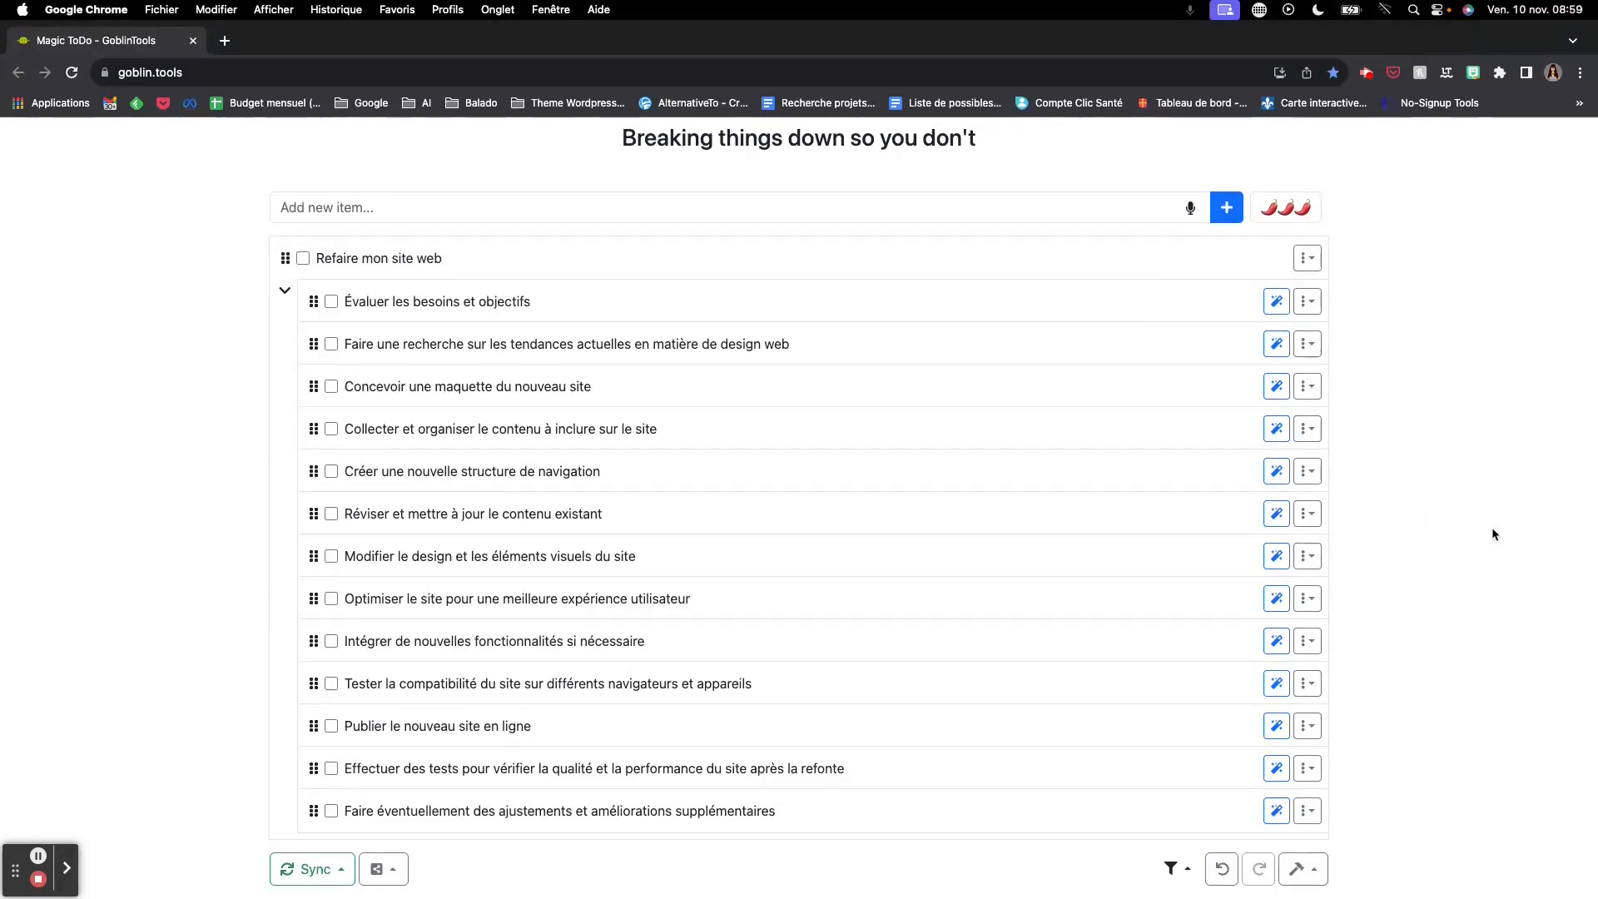
Generate time estimates for the "Refaire mon site web" item and its subtasks
mouse_move(1310, 262)
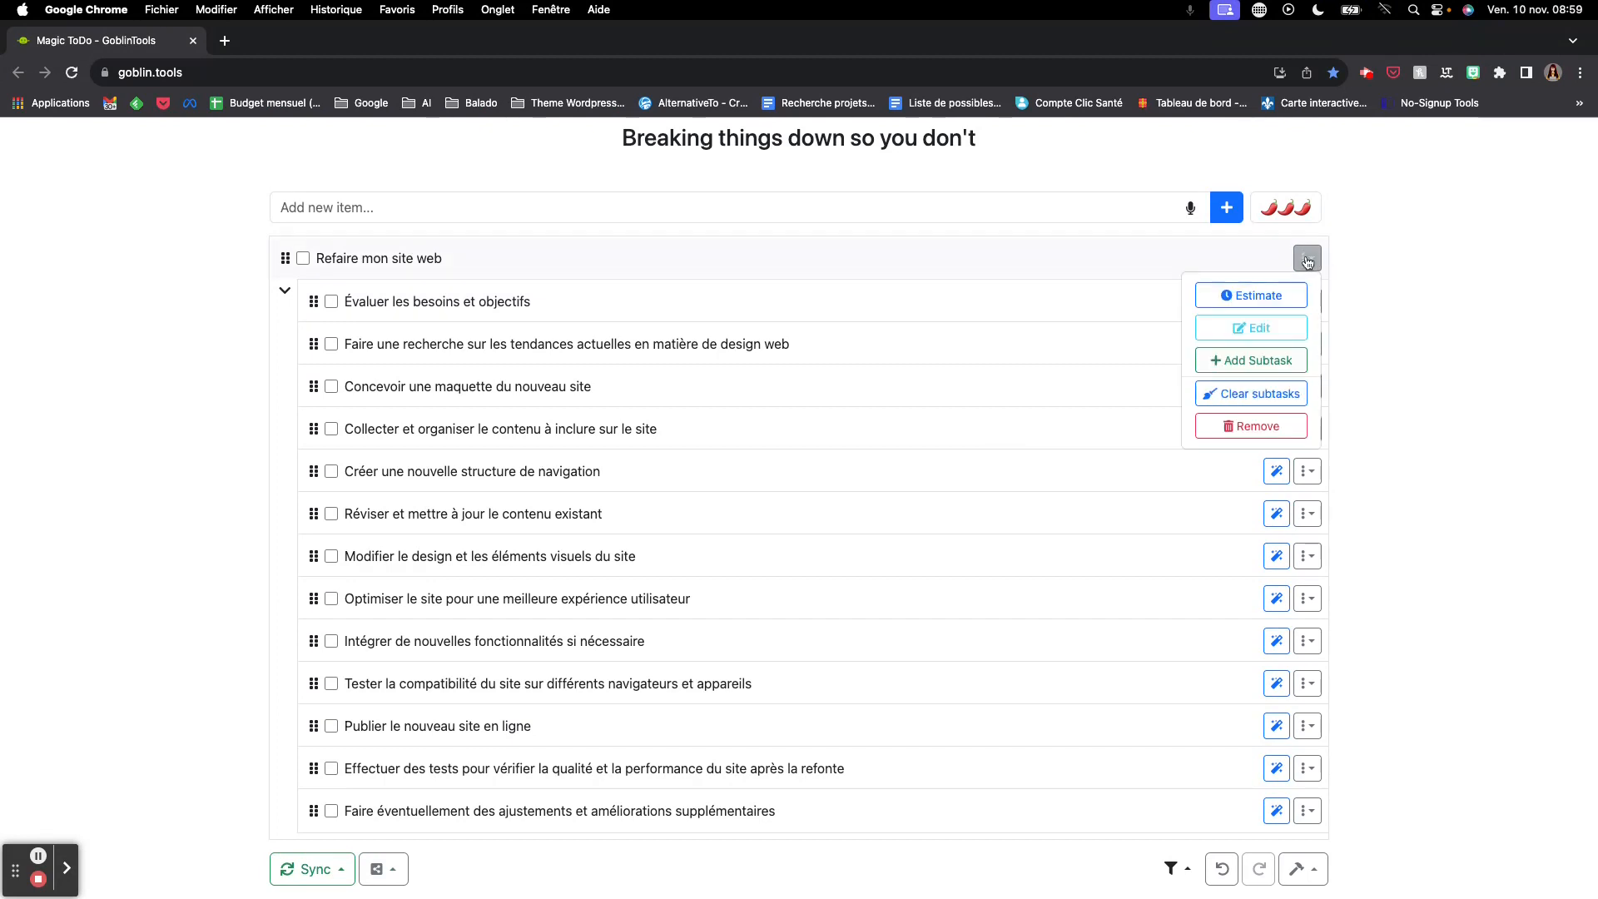
click(1260, 296)
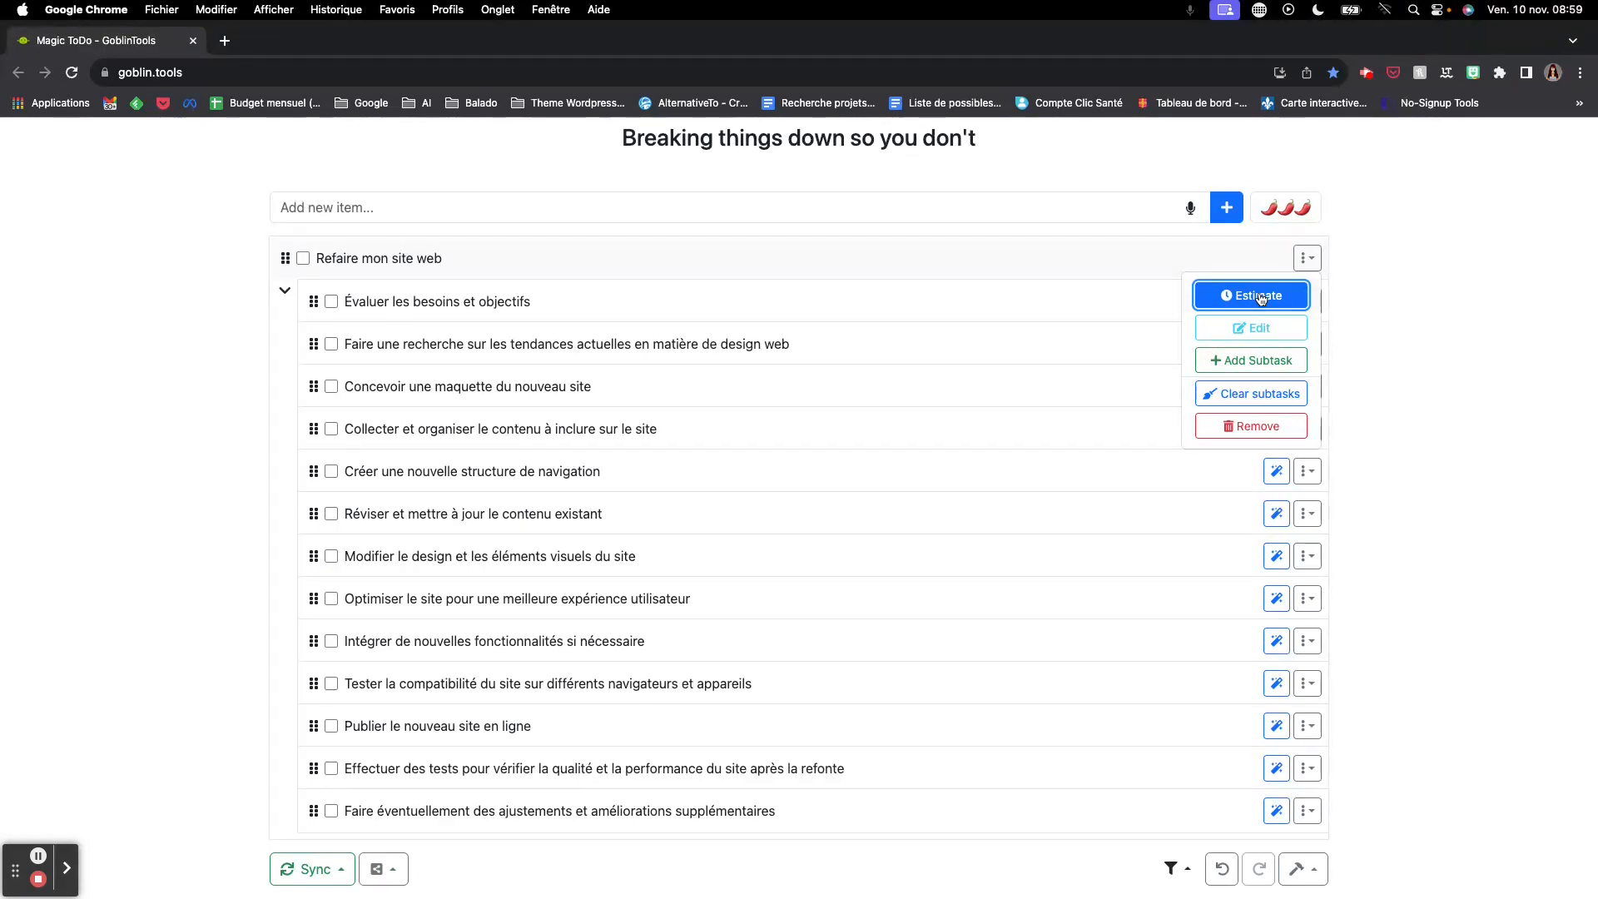
Try to adjust the overall time estimate of the "Refaire mon site web" item
click(1134, 260)
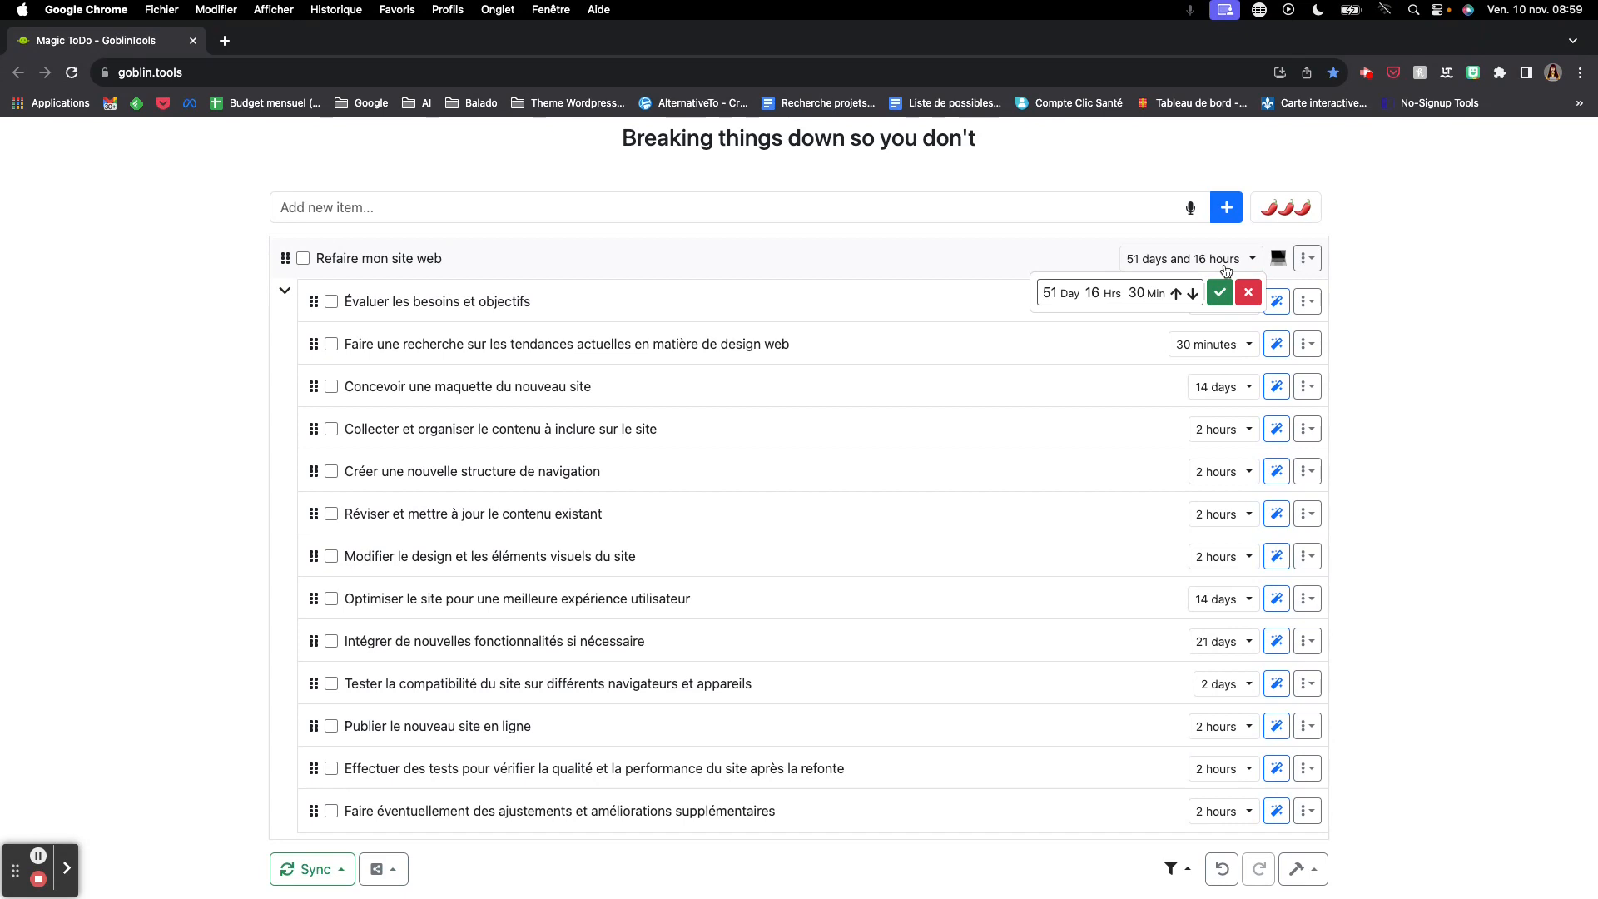
click(1191, 296)
click(1191, 297)
click(1173, 295)
click(1140, 318)
Try to lower the time estimate of "Évaluer les besoins et objectifs" to 15 minutes, and discard the change
click(1235, 304)
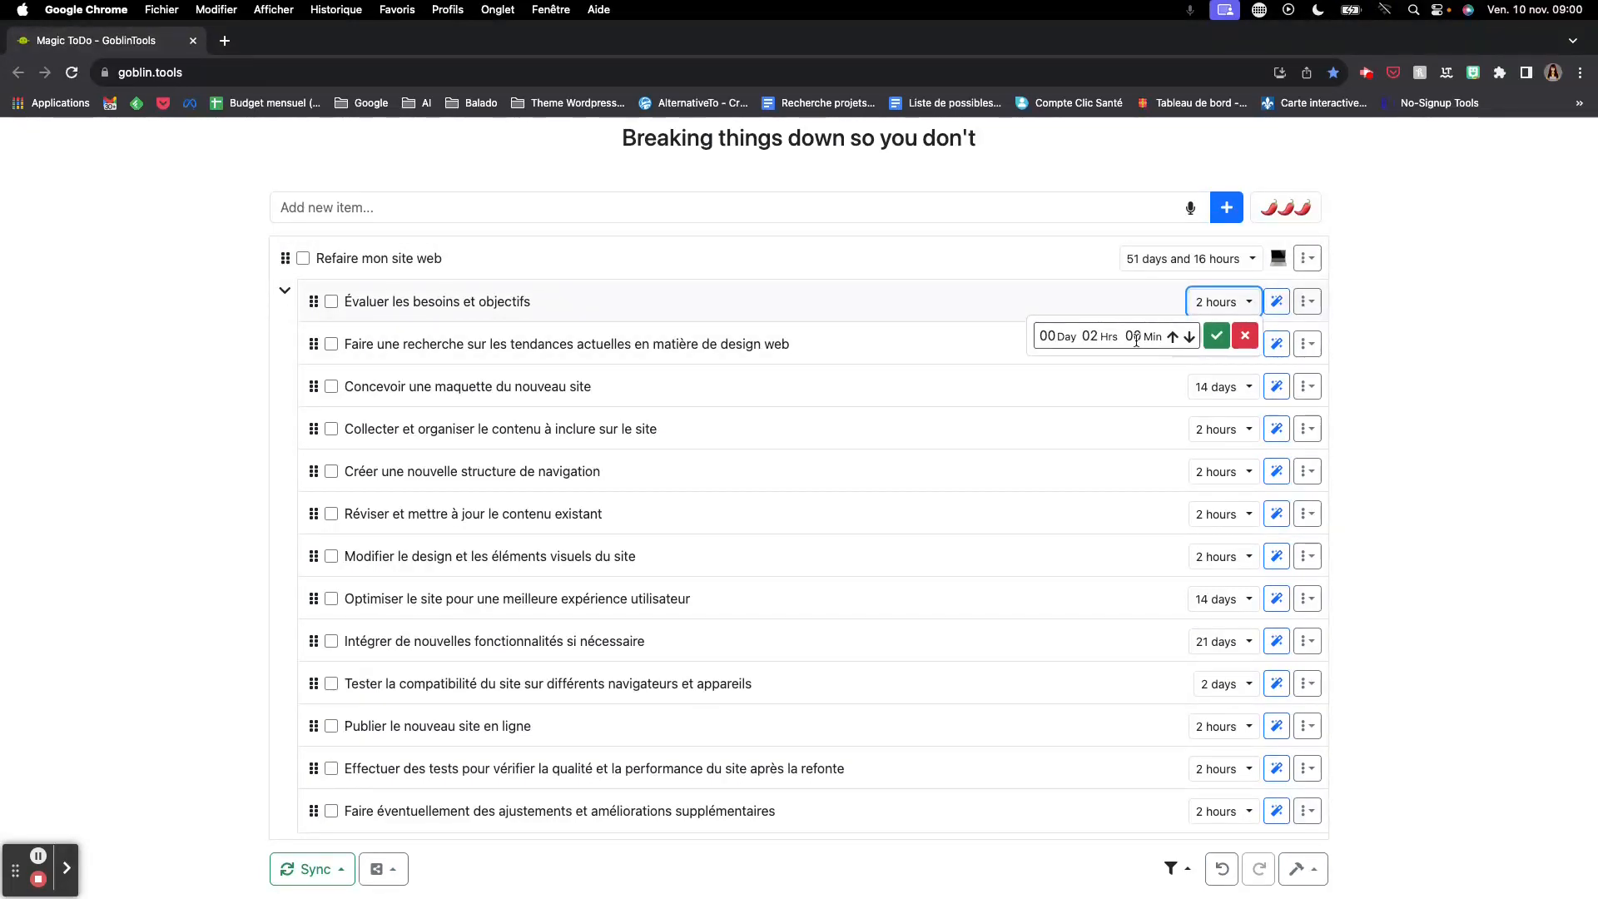
click(1188, 339)
click(1189, 340)
click(1188, 340)
click(1188, 340)
click(1189, 339)
click(1188, 339)
click(1215, 336)
click(1208, 344)
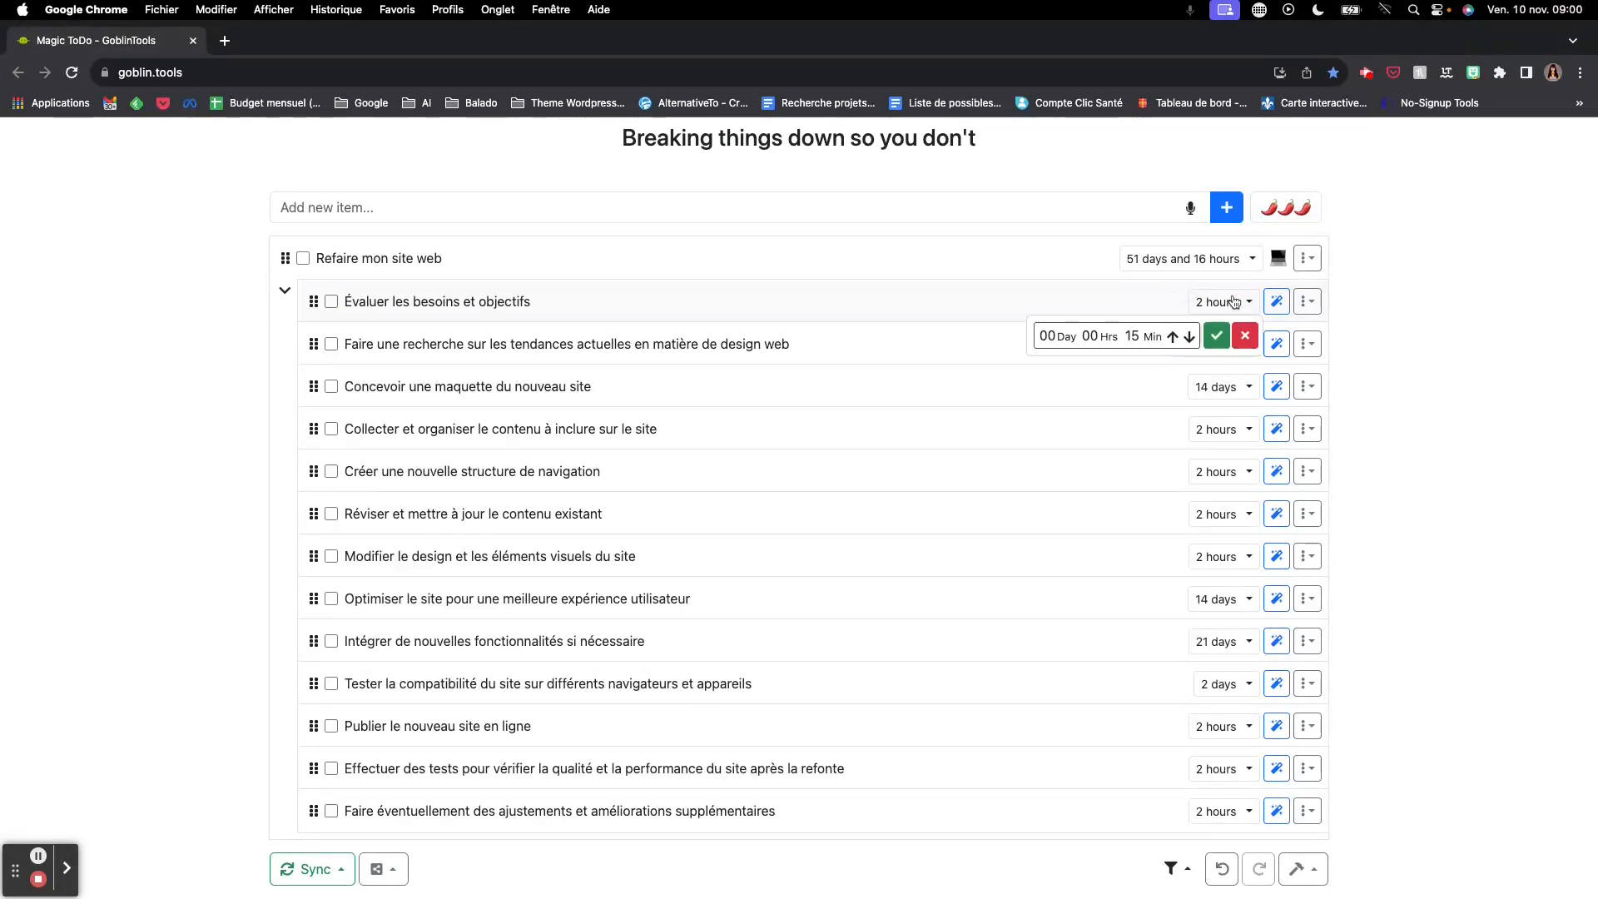
click(1245, 338)
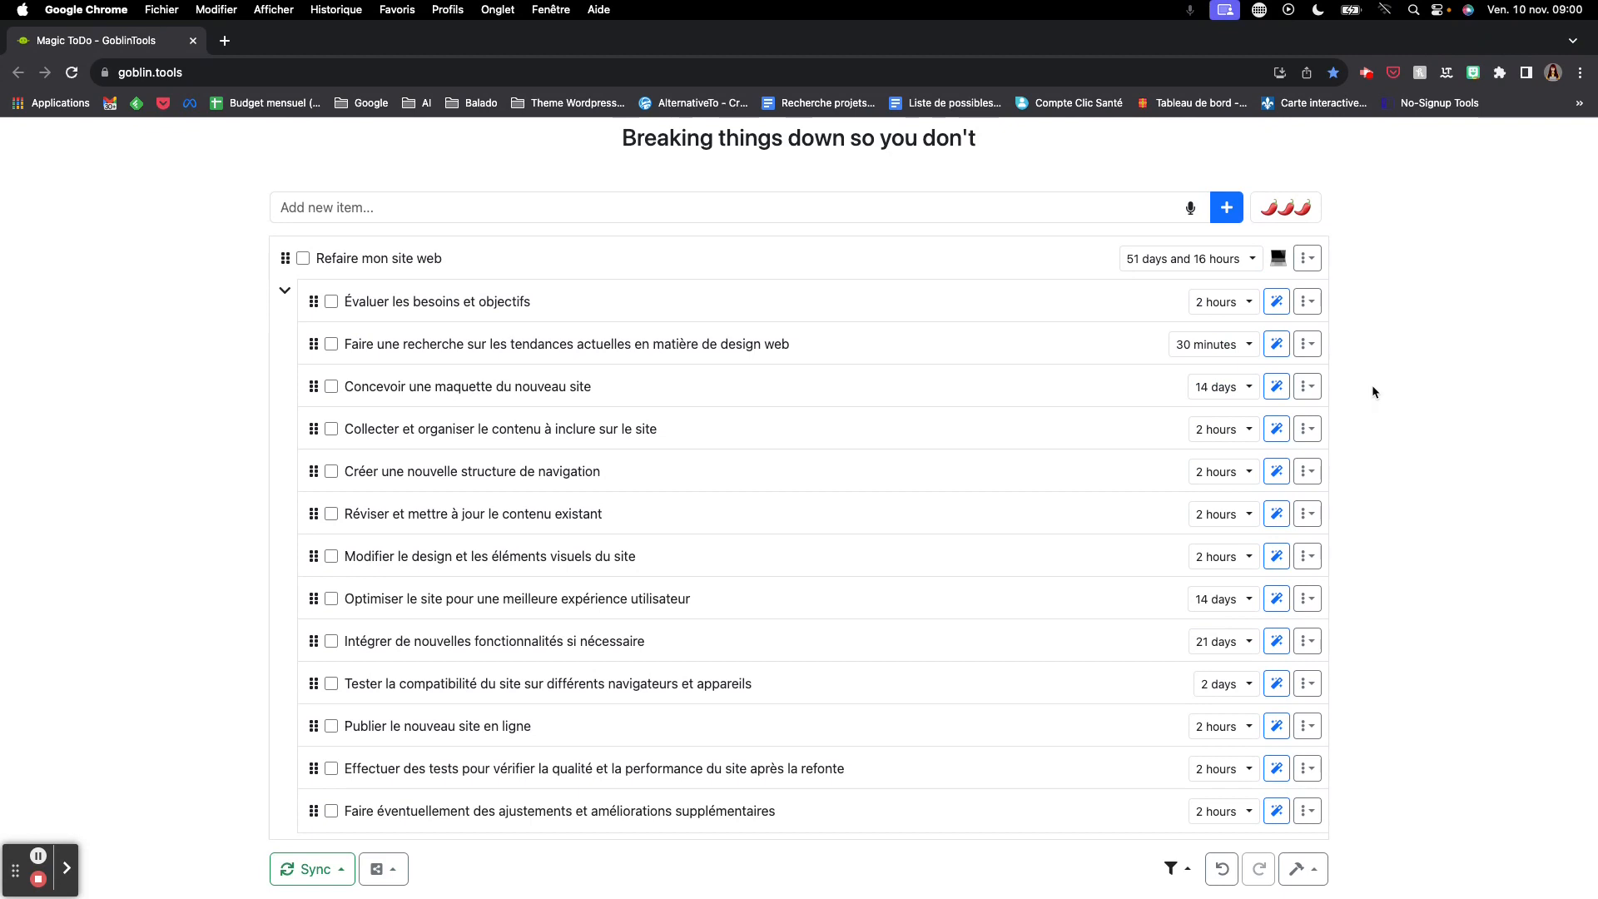
Examine the available actions for the "Refaire mon site web" item and the spiciness level setting
click(1308, 259)
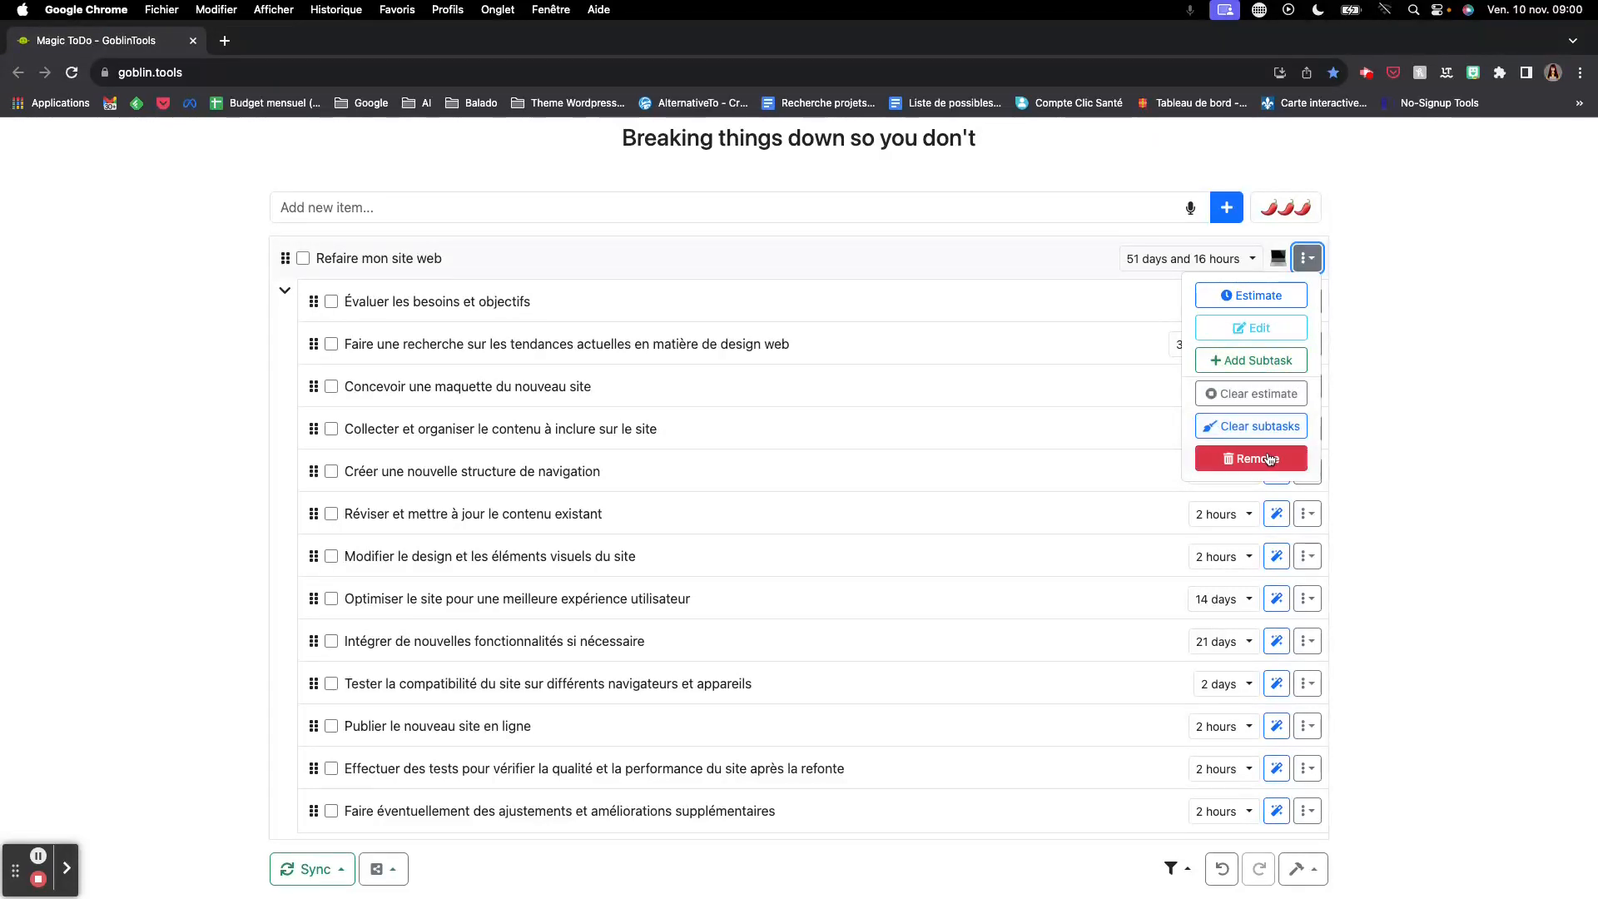
click(1463, 464)
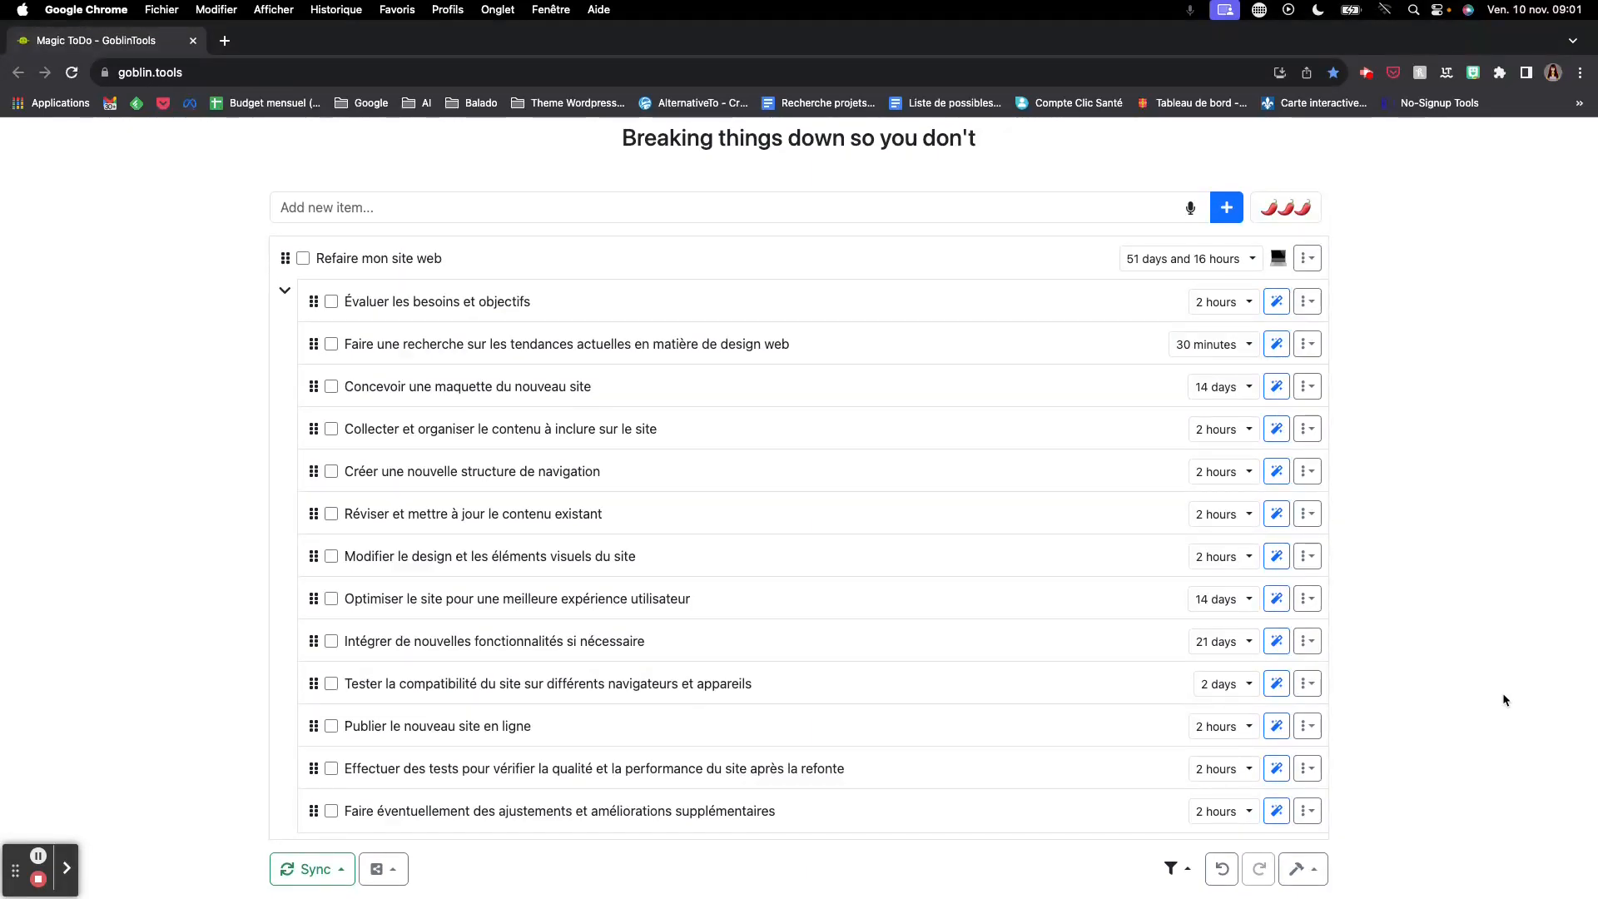
click(1302, 206)
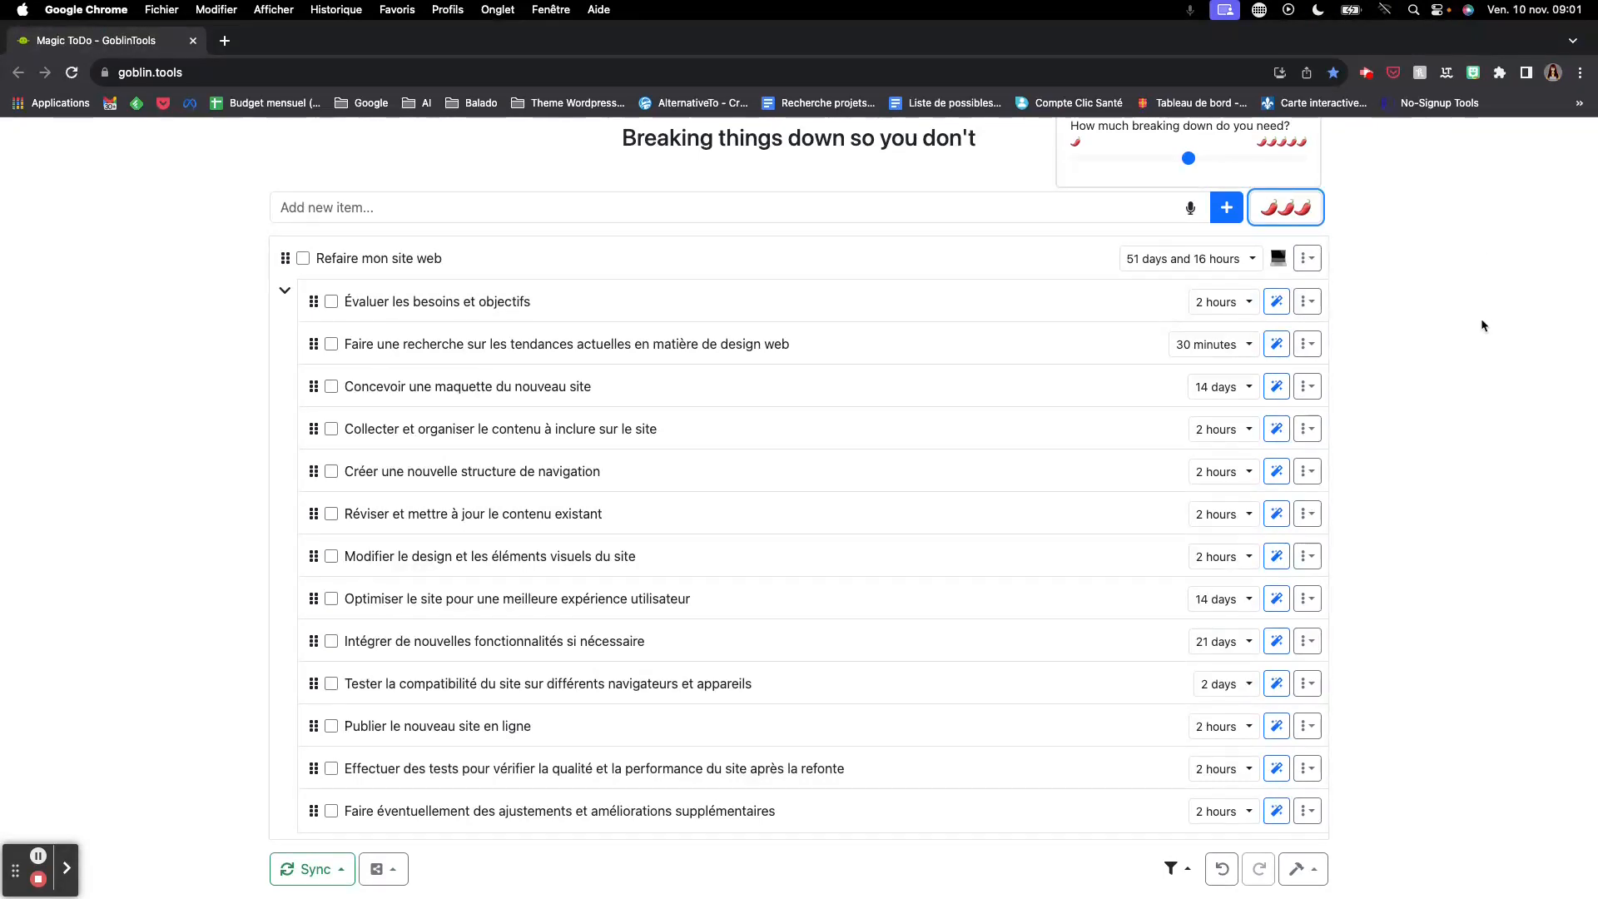
click(1386, 457)
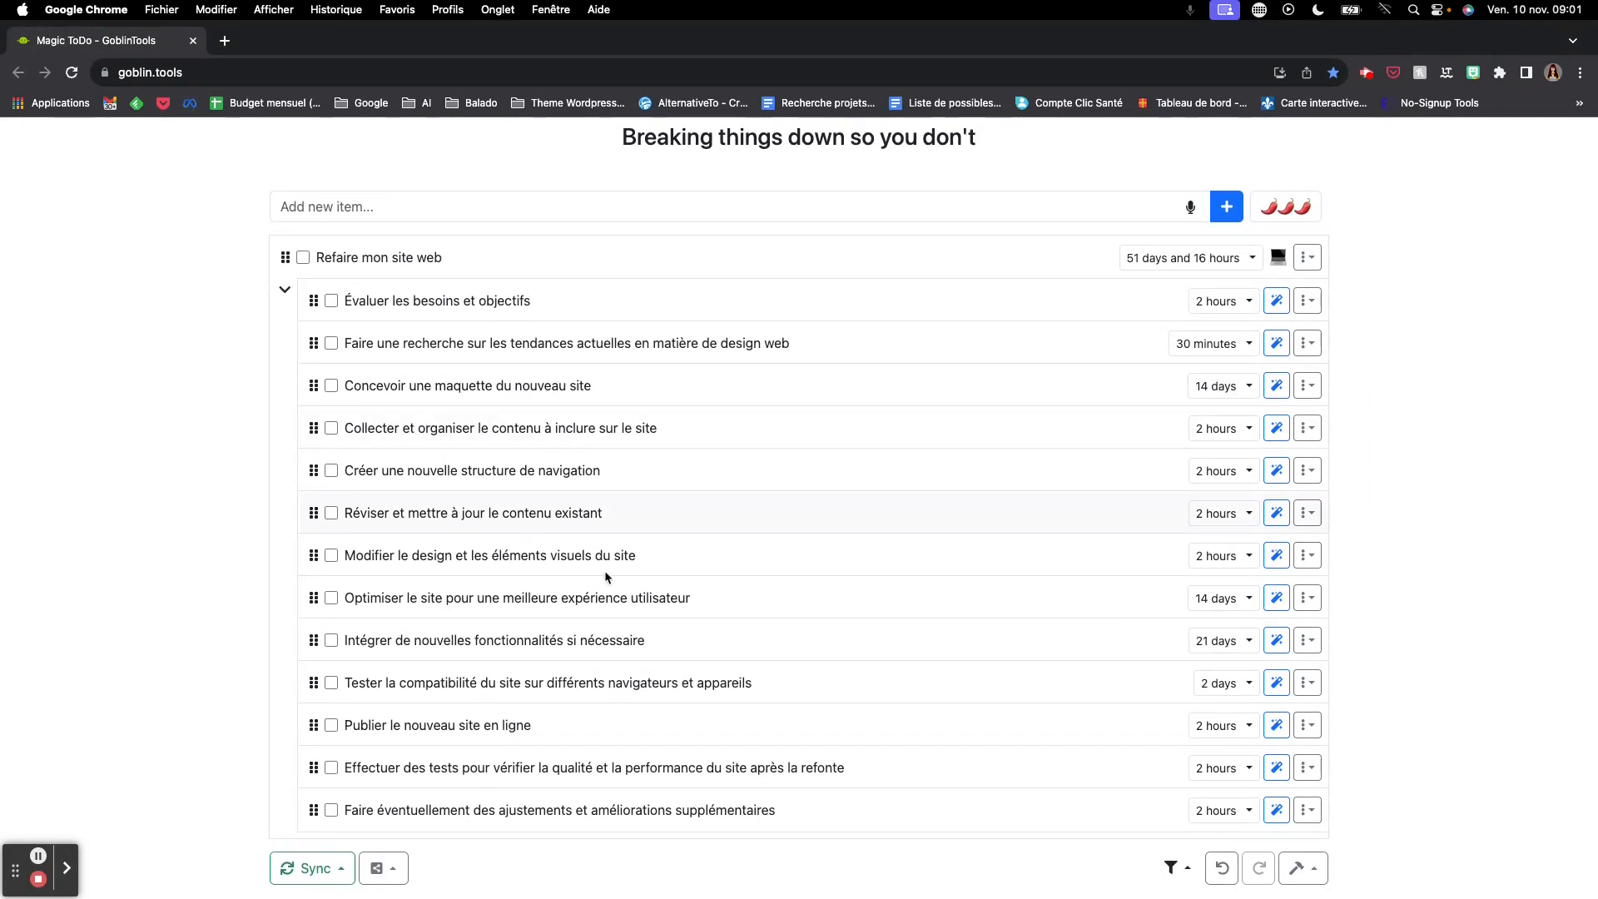
Examine the cloud synchronization settings for the to-do list without enabling them
click(332, 870)
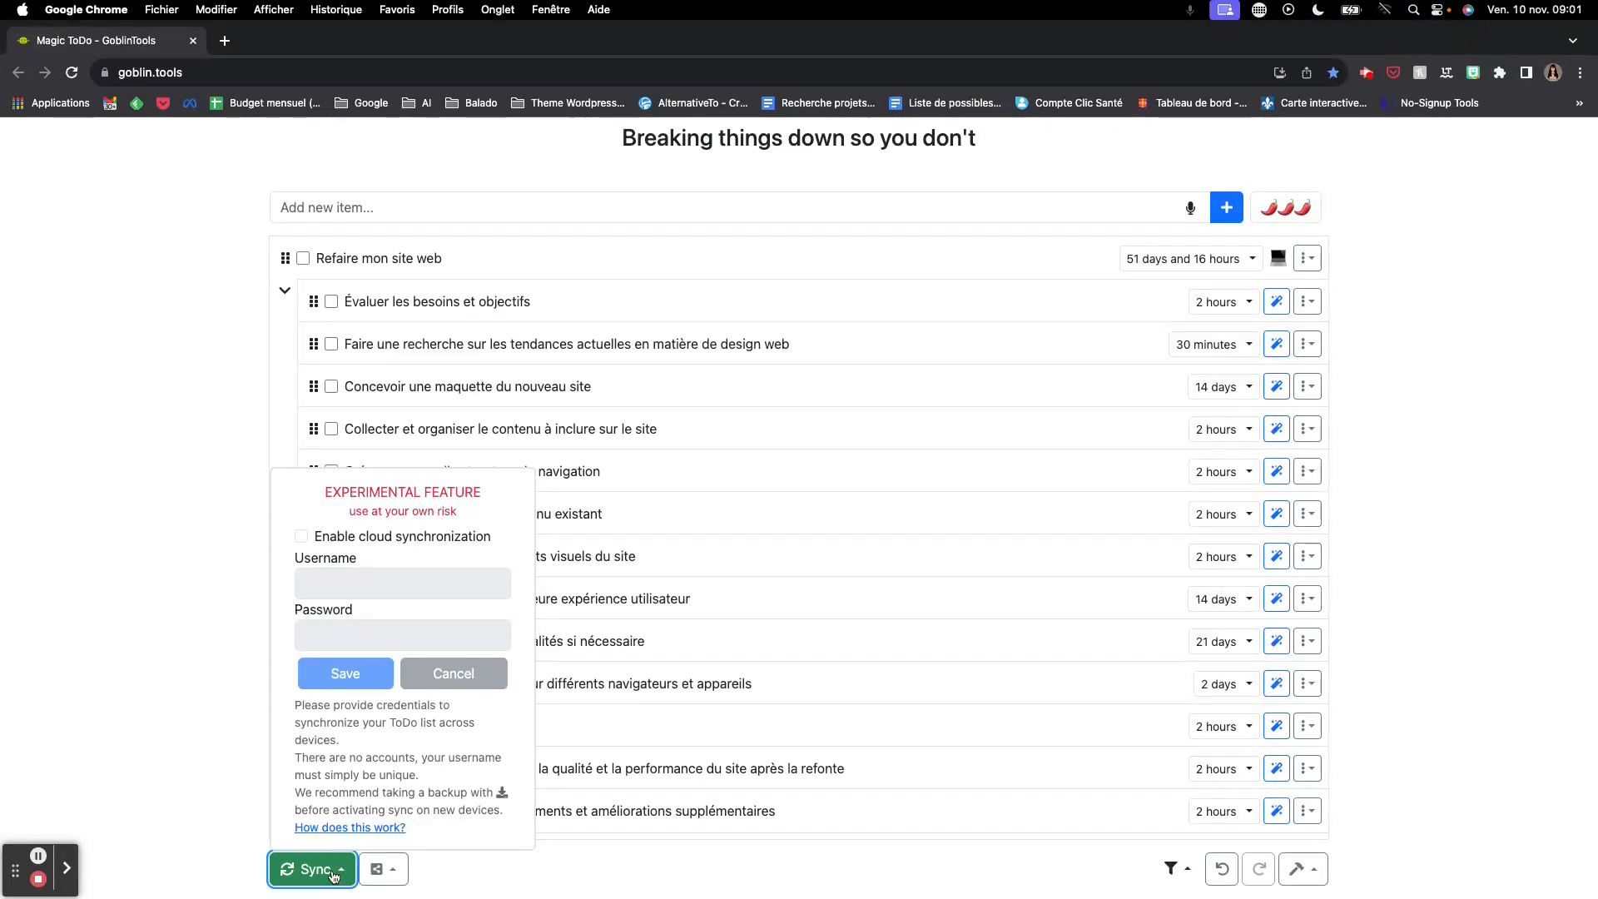
click(230, 711)
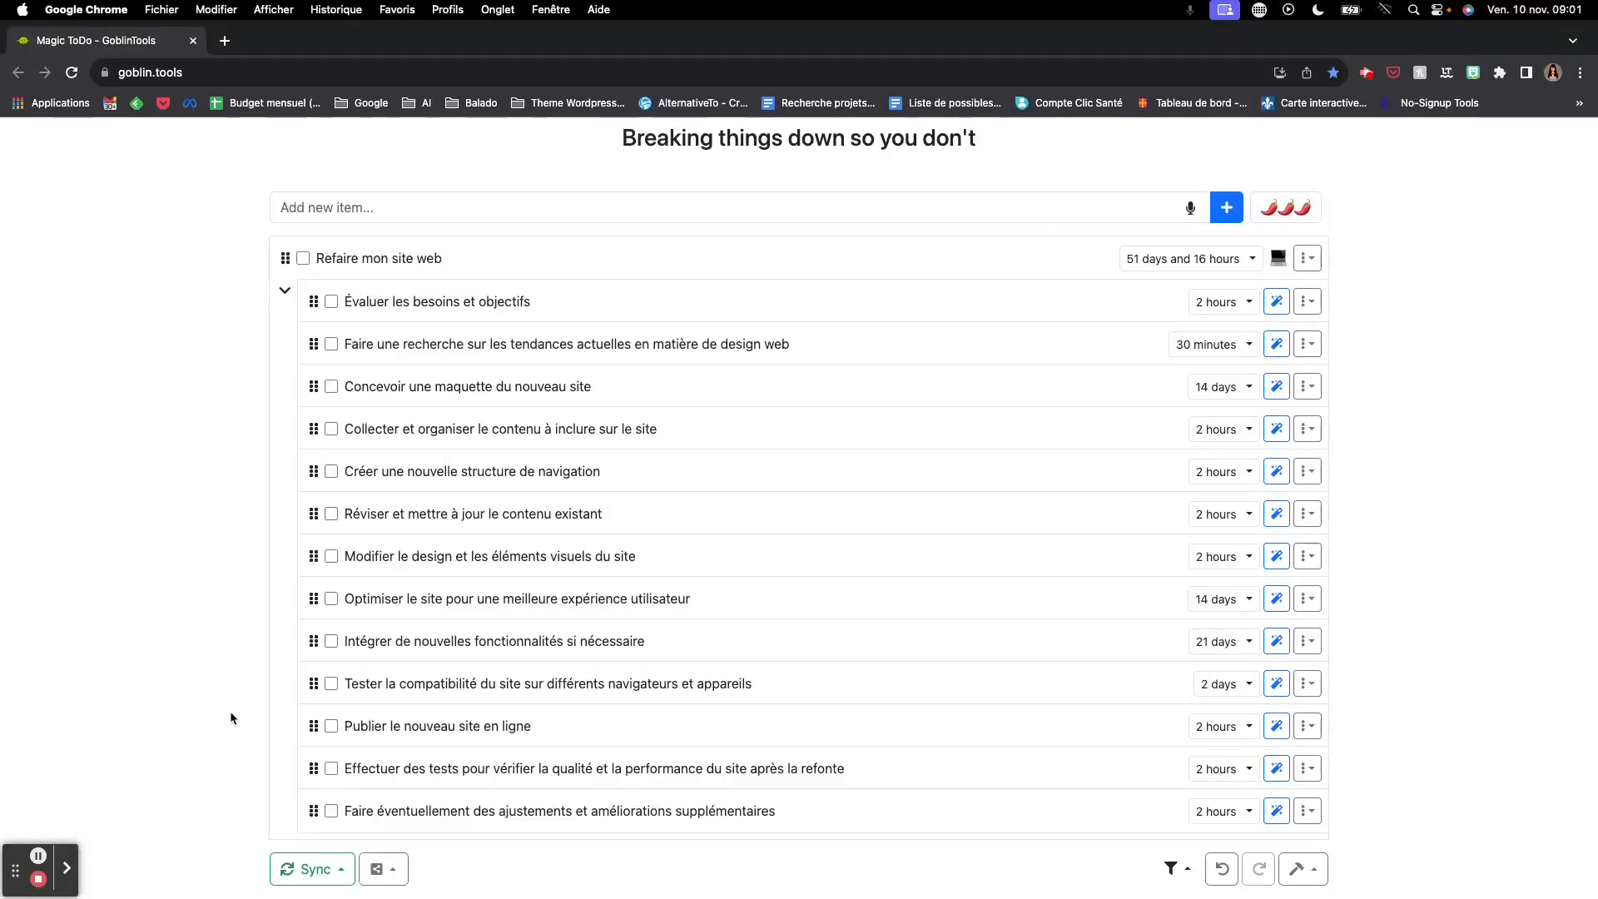
click(342, 870)
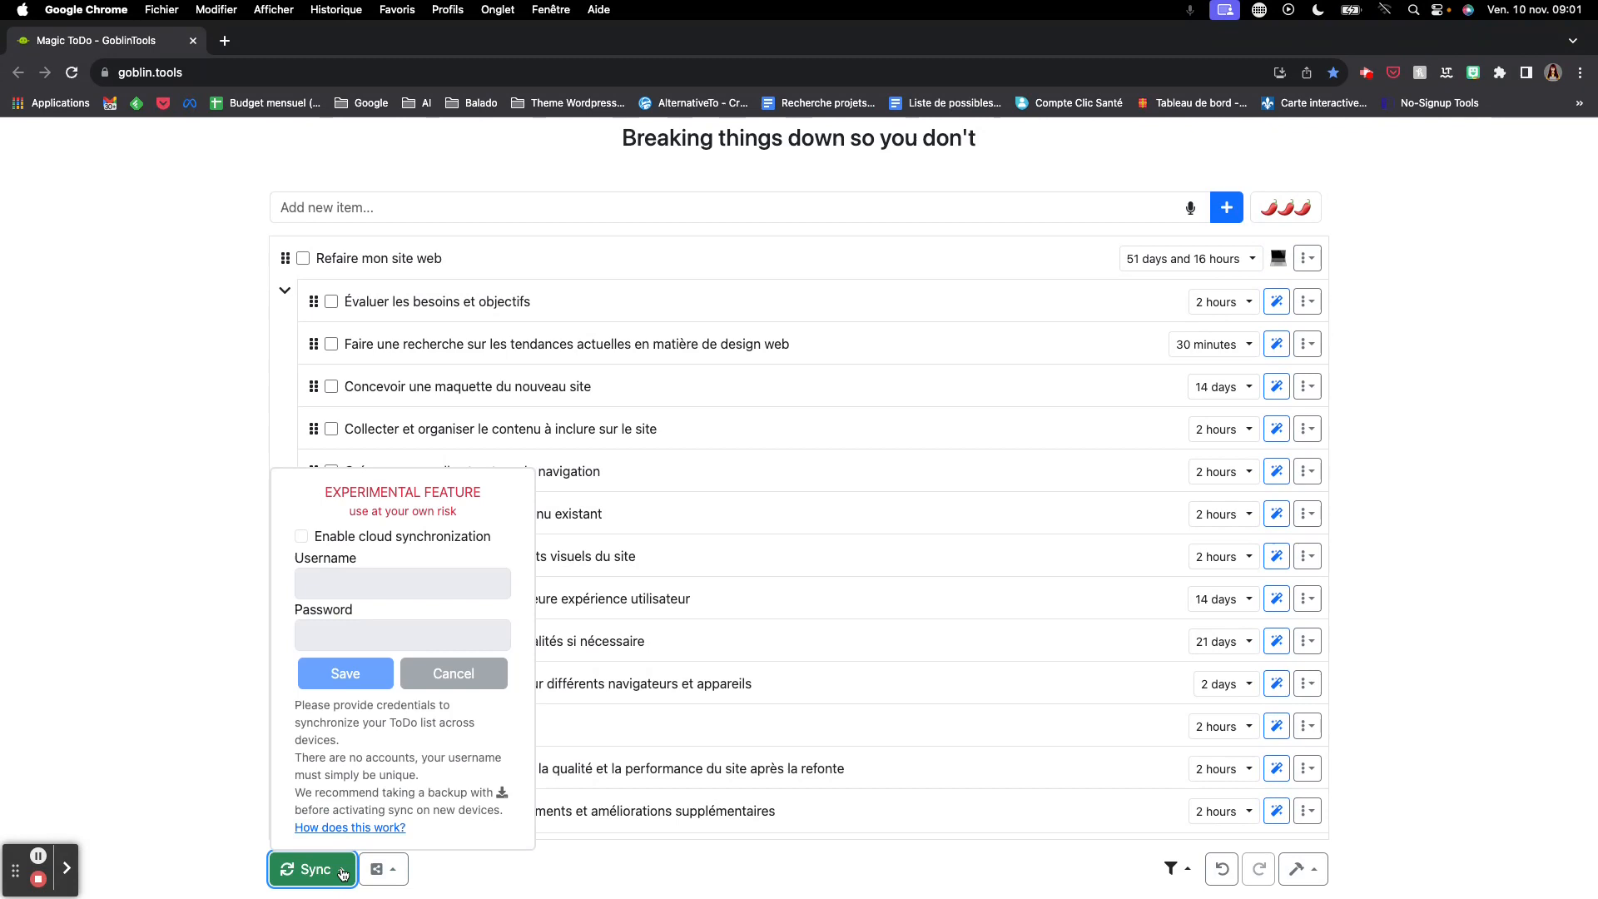
click(204, 721)
Highlight the Magic ToDo heading and check the spiciness level setting again
scroll(203, 721, up, 3)
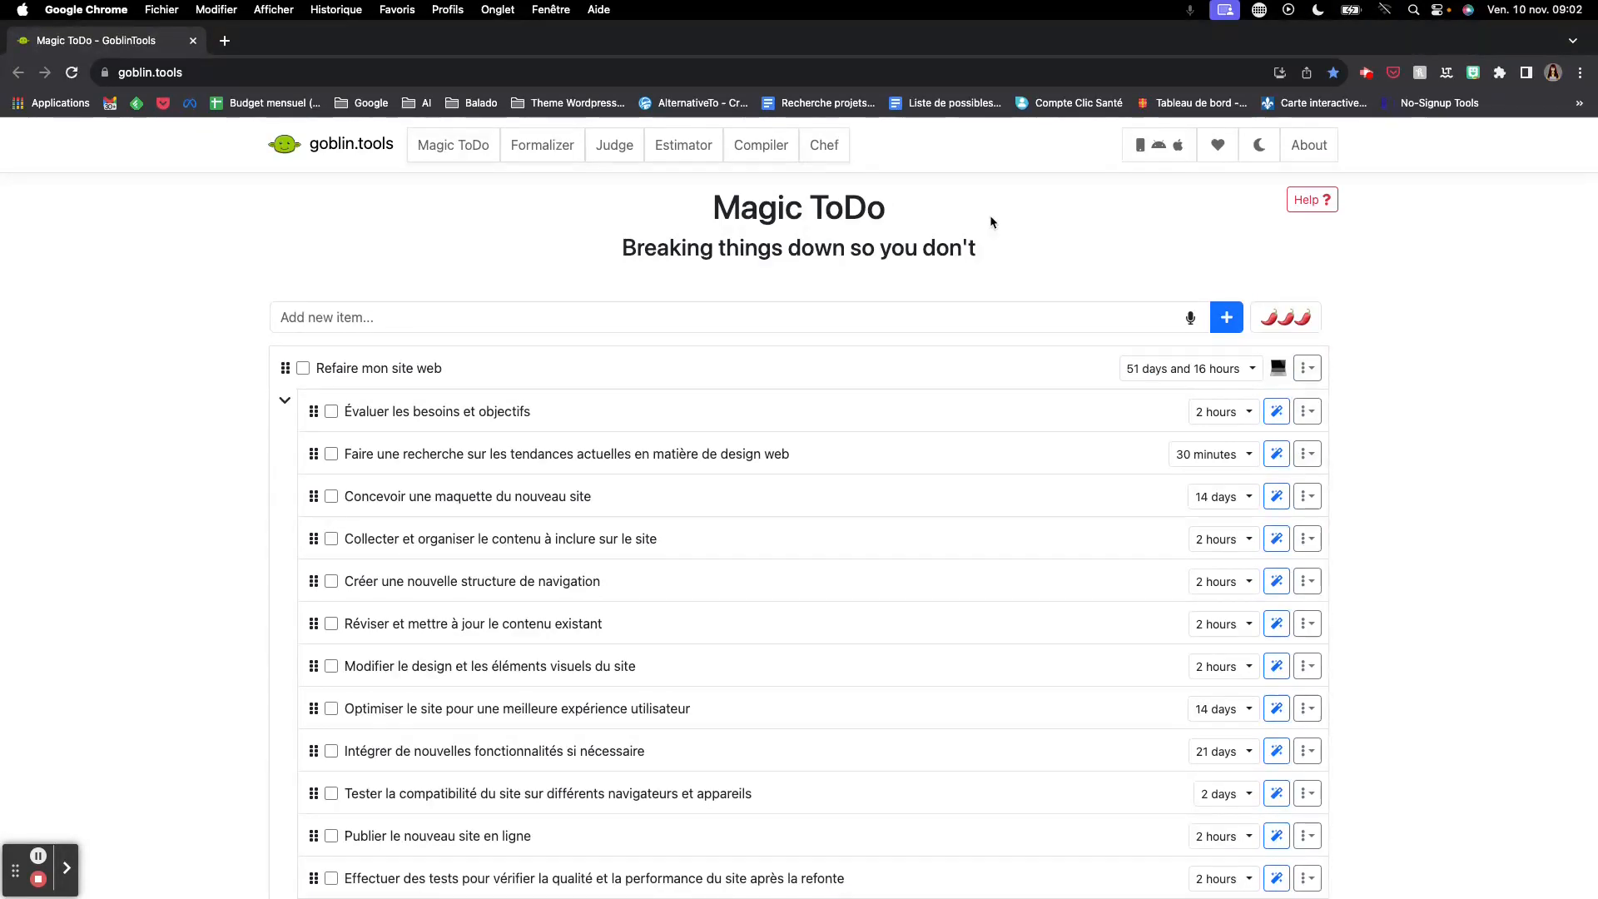
drag(715, 211, 917, 209)
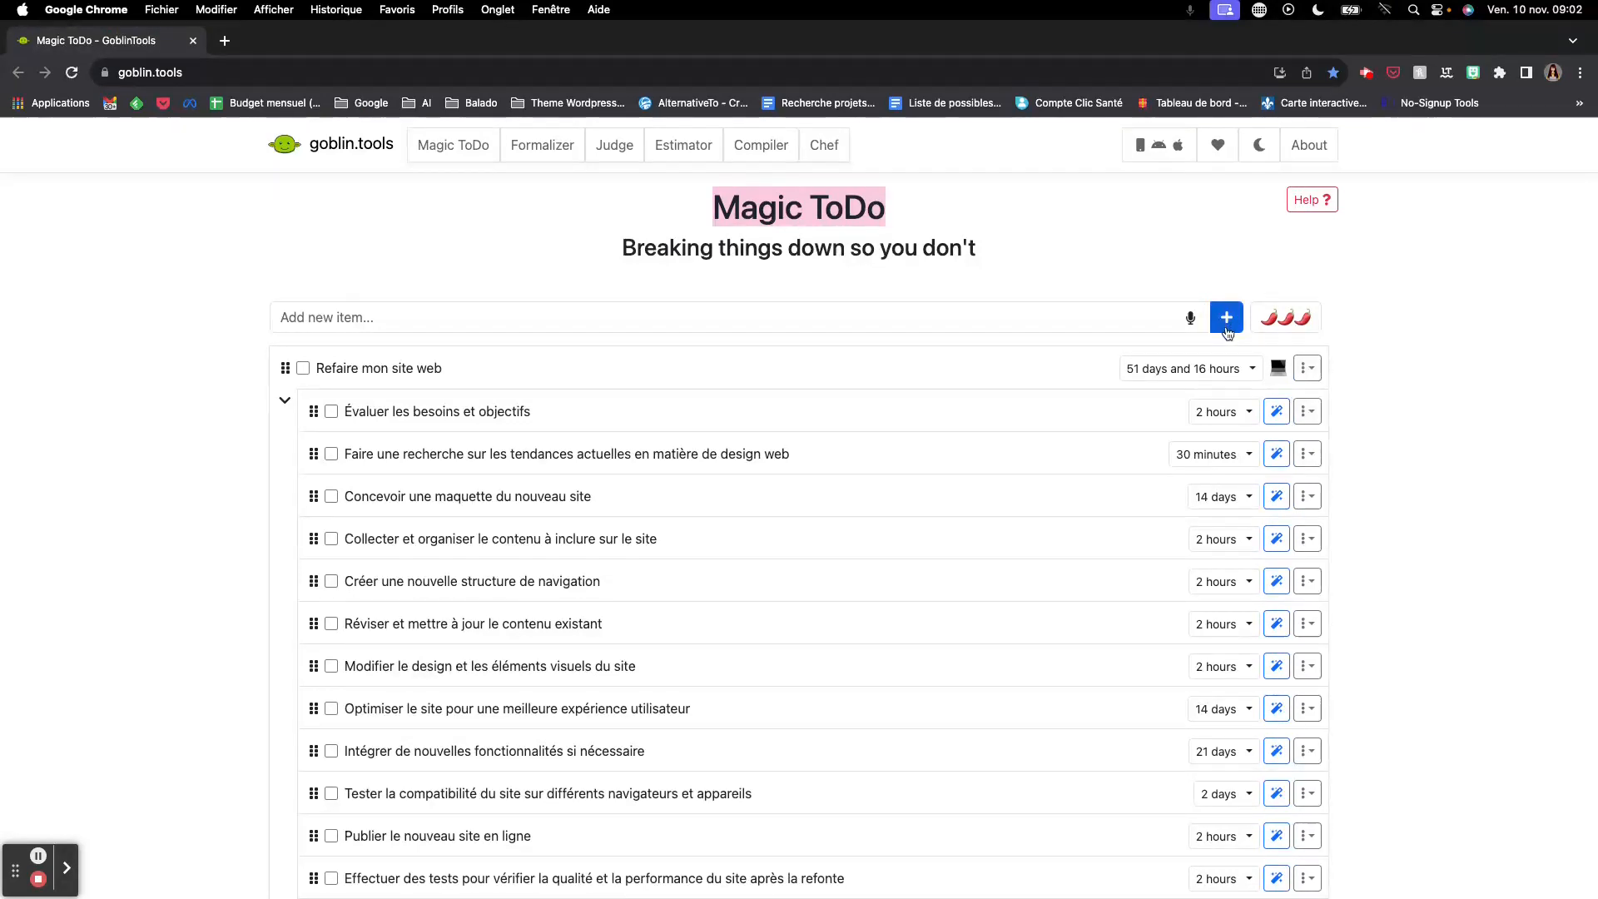
click(1306, 321)
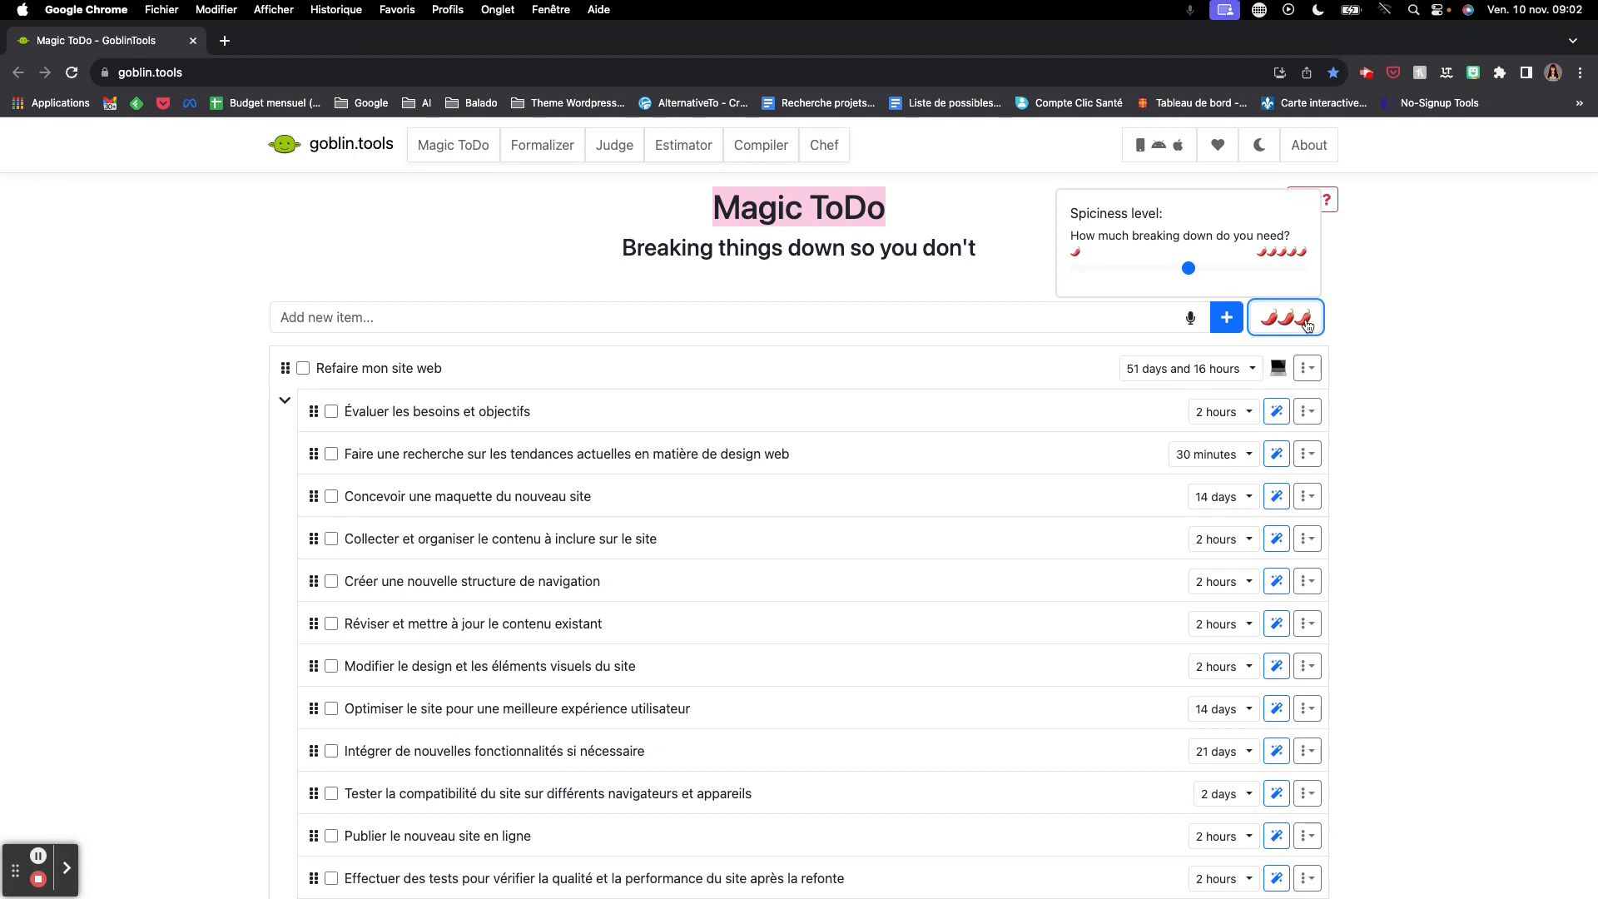
click(425, 248)
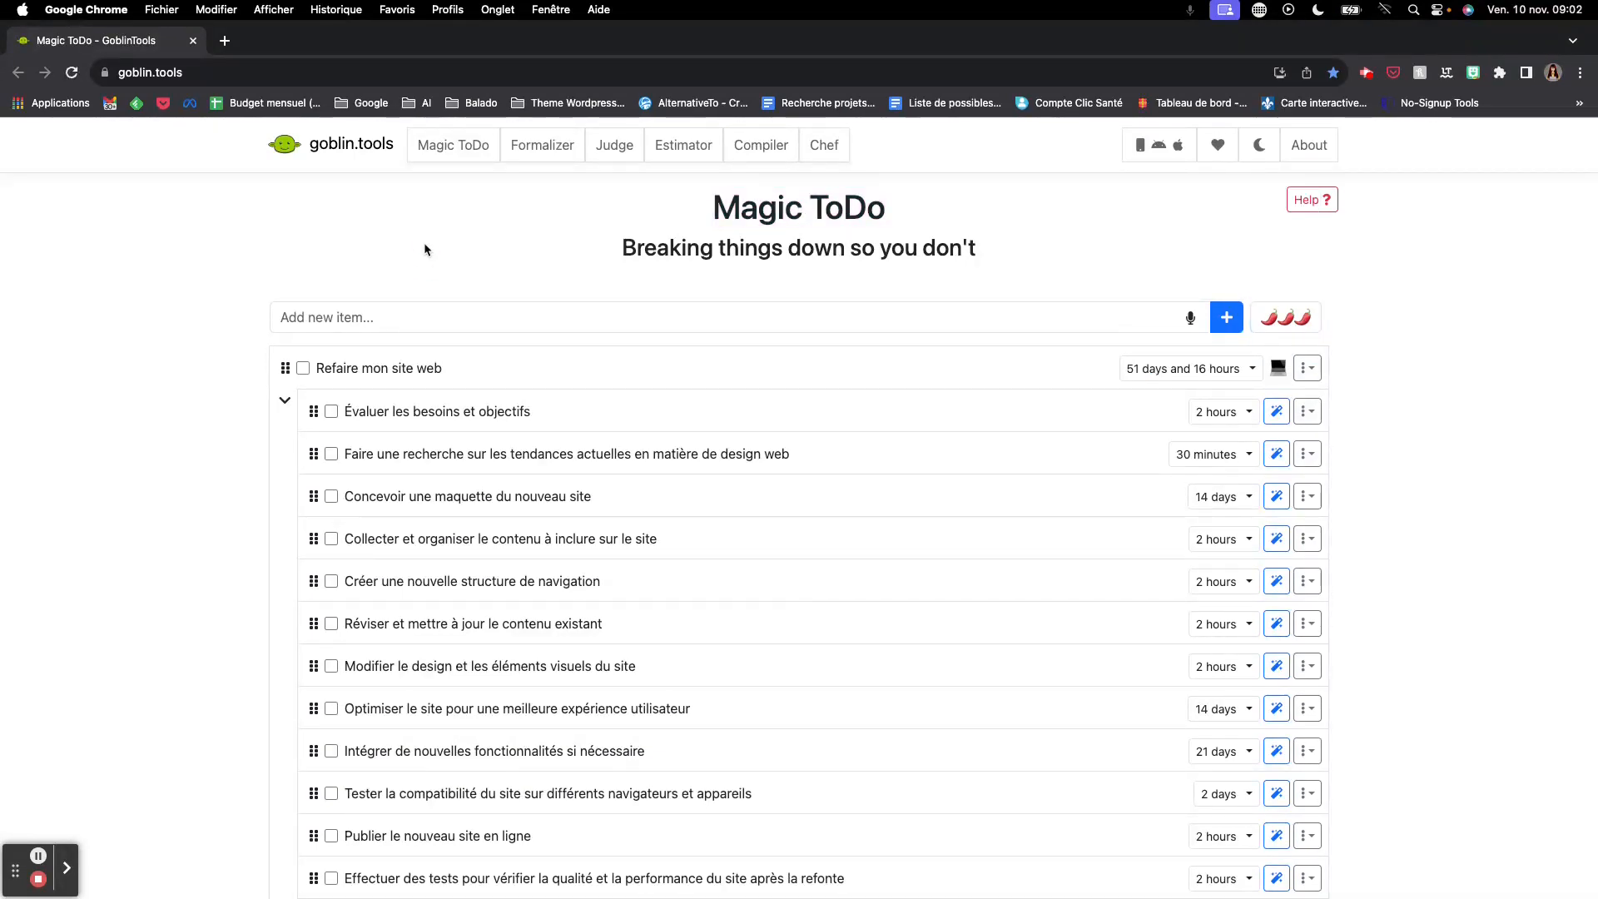